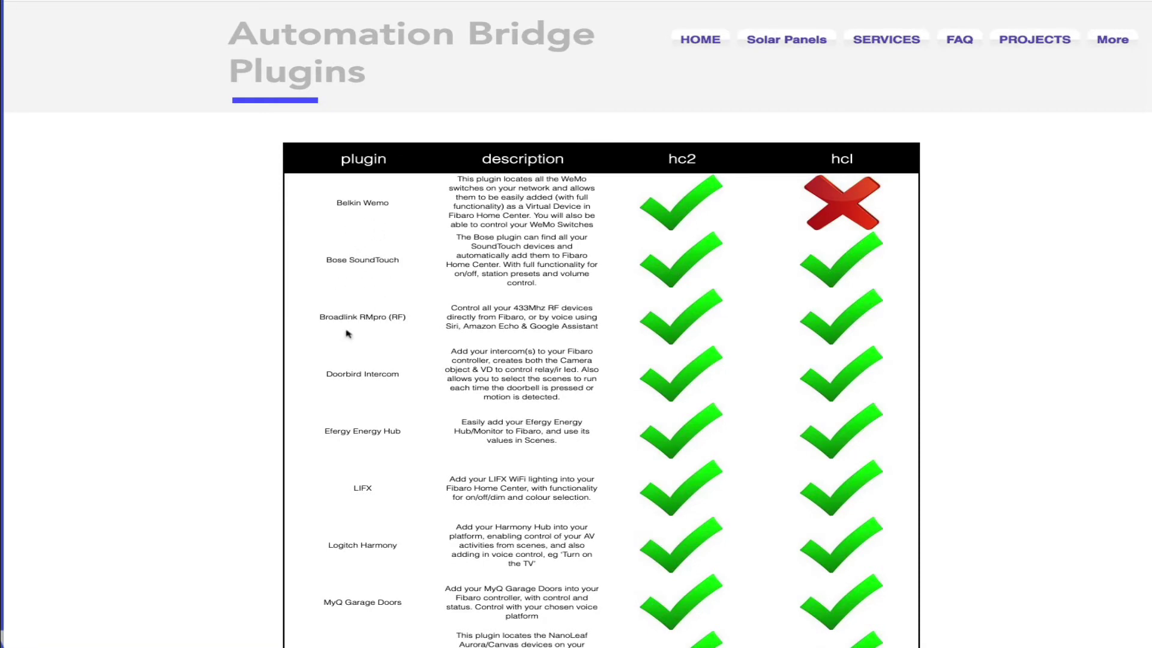
Step: Review the Automation Bridge plugin table, checking each plugin's description and its HC2 and HCL compatibility
{"action": "scroll", "coordinate": [370, 340], "scroll_direction": "down", "scroll_amount": 3}
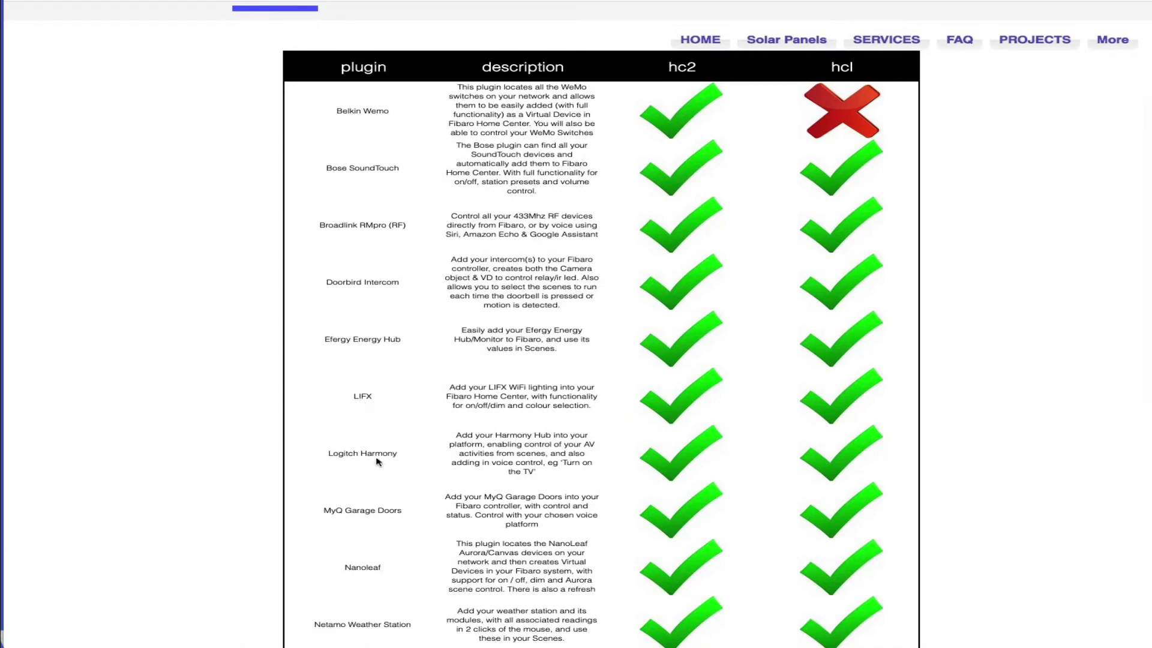
{"action": "scroll", "coordinate": [377, 461], "scroll_direction": "down", "scroll_amount": 2}
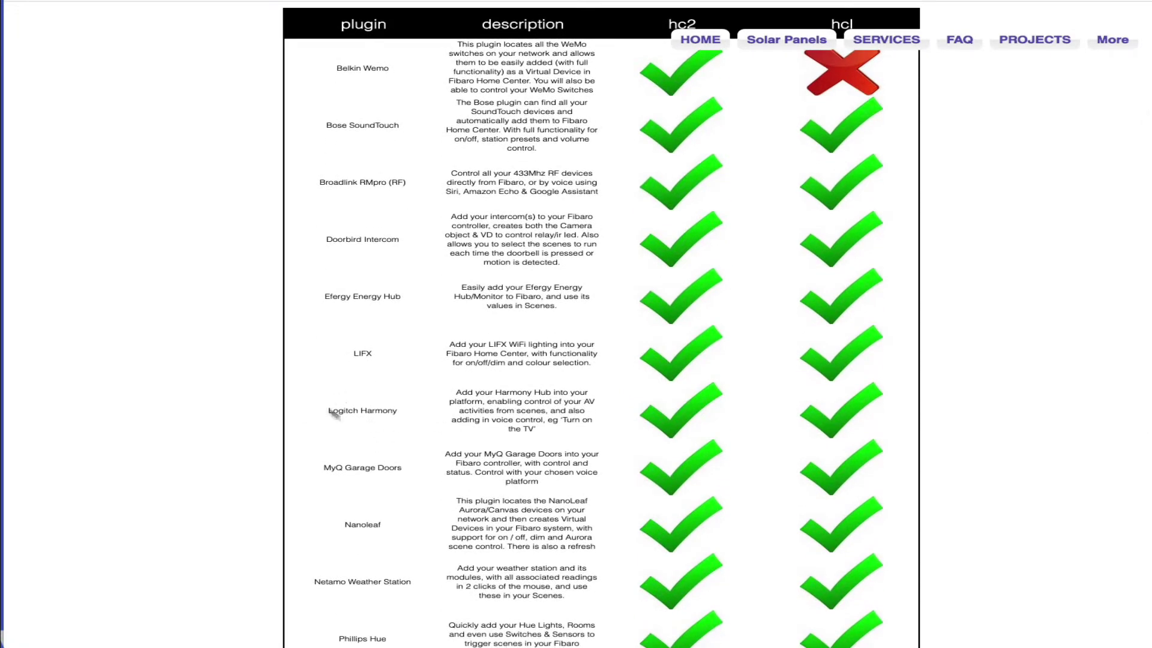
{"action": "scroll", "coordinate": [427, 433], "scroll_direction": "down", "scroll_amount": 3}
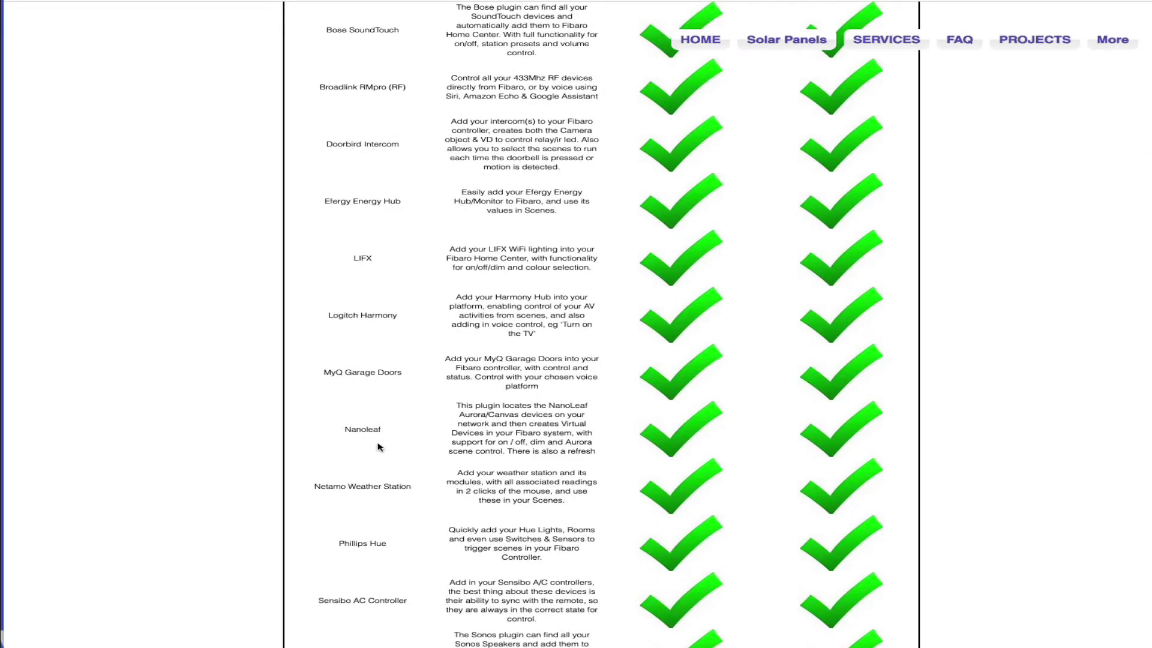
{"action": "scroll", "coordinate": [379, 446], "scroll_direction": "down", "scroll_amount": 2}
{"action": "scroll", "coordinate": [378, 446], "scroll_direction": "down", "scroll_amount": 5}
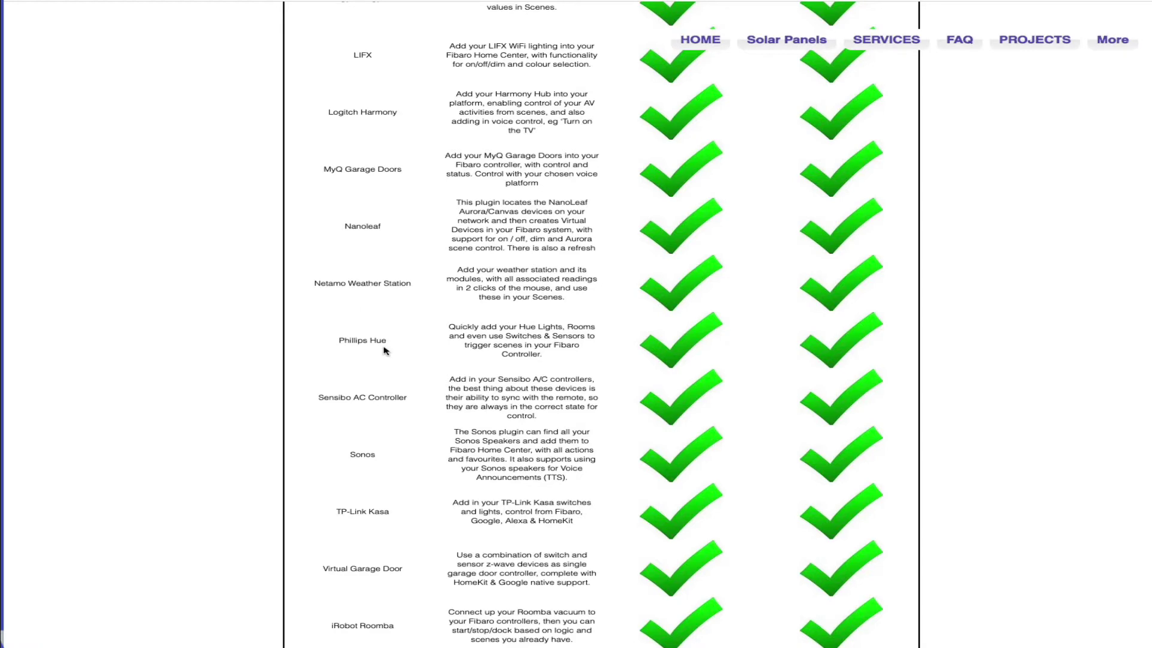
{"action": "scroll", "coordinate": [385, 351], "scroll_direction": "down", "scroll_amount": 4}
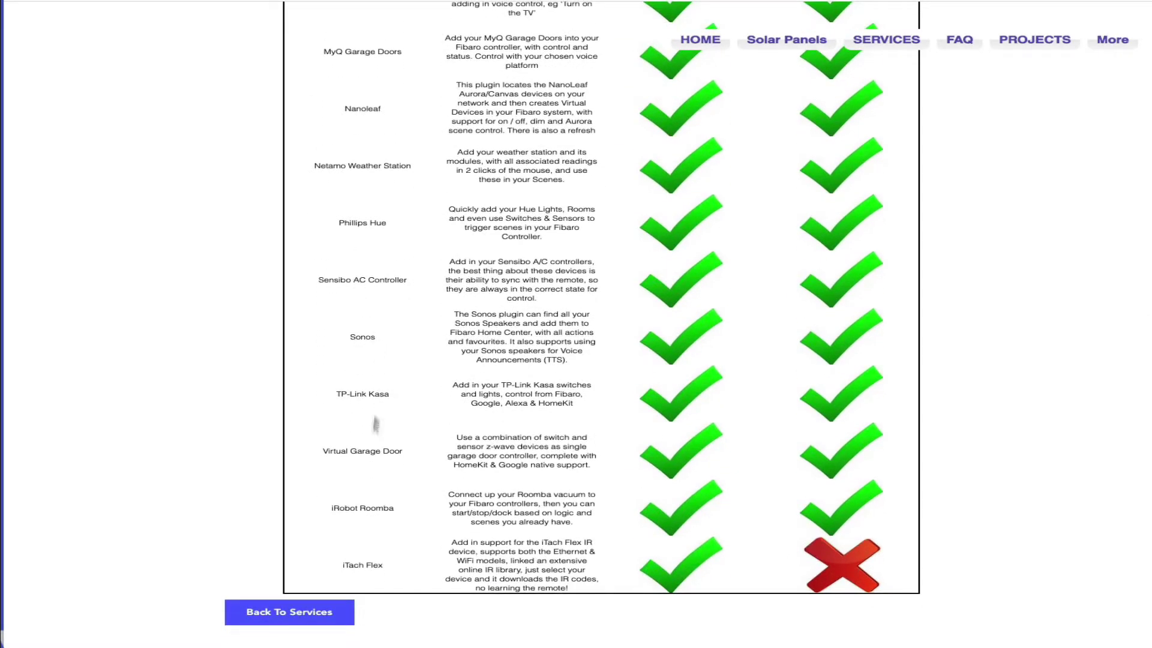
{"action": "scroll", "coordinate": [690, 390], "scroll_direction": "up", "scroll_amount": 10}
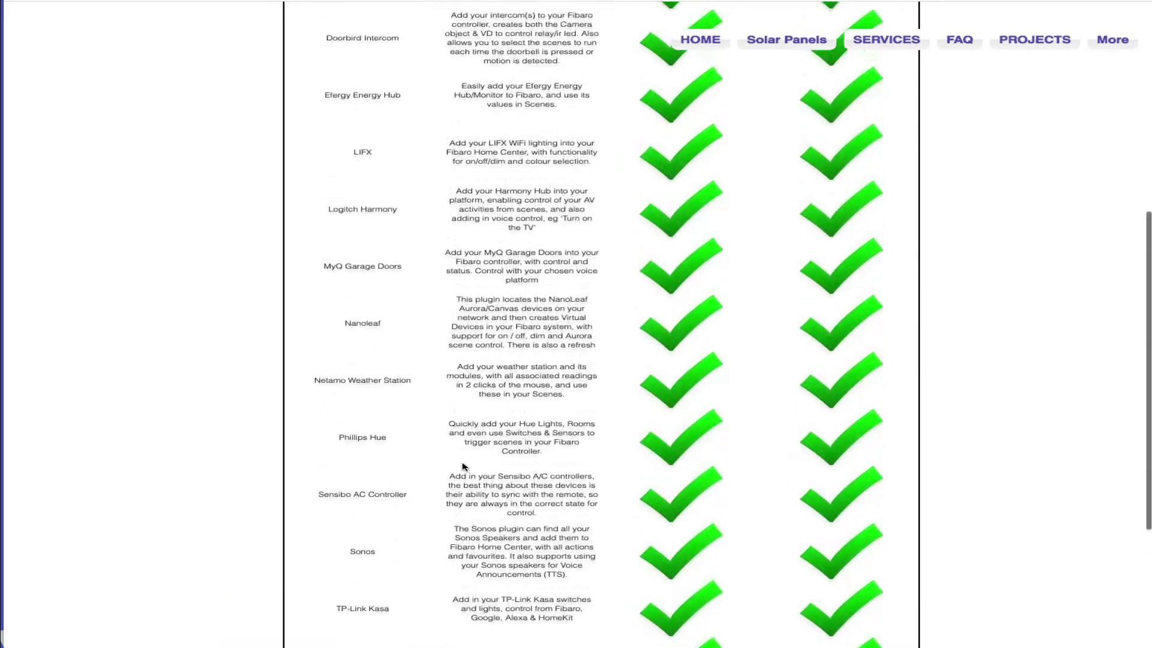
{"action": "scroll", "coordinate": [693, 274], "scroll_direction": "up", "scroll_amount": 2}
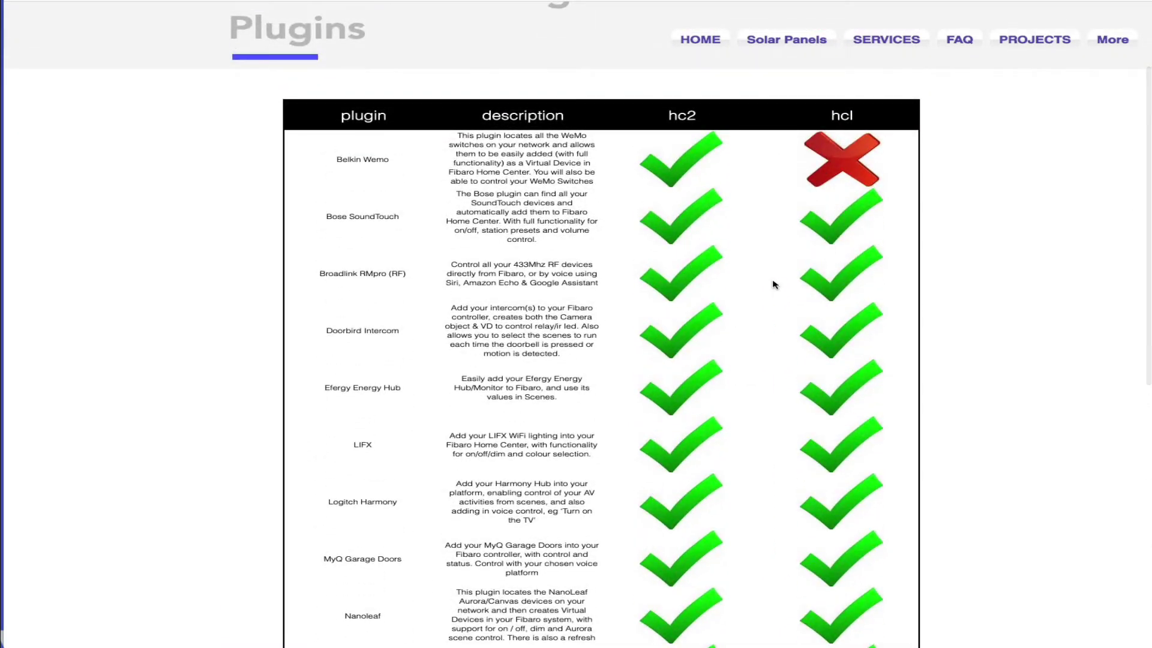
{"action": "scroll", "coordinate": [772, 283], "scroll_direction": "down", "scroll_amount": 2}
{"action": "scroll", "coordinate": [774, 283], "scroll_direction": "down", "scroll_amount": 10}
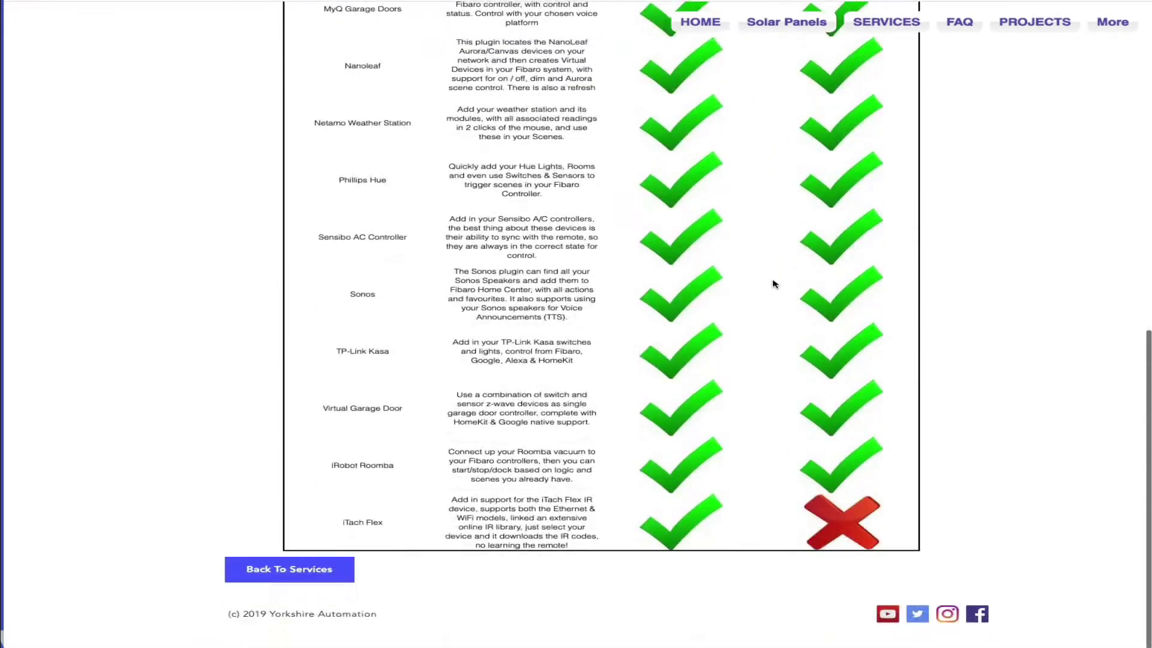
{"action": "scroll", "coordinate": [773, 284], "scroll_direction": "up", "scroll_amount": 14}
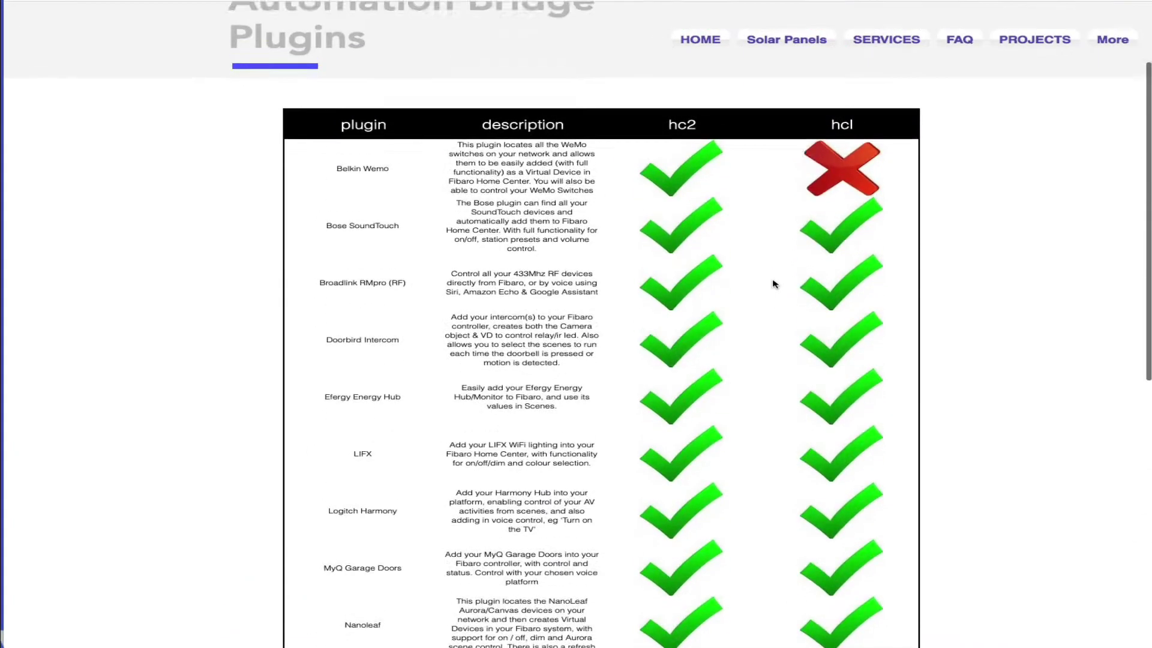
{"action": "scroll", "coordinate": [773, 284], "scroll_direction": "down", "scroll_amount": 10}
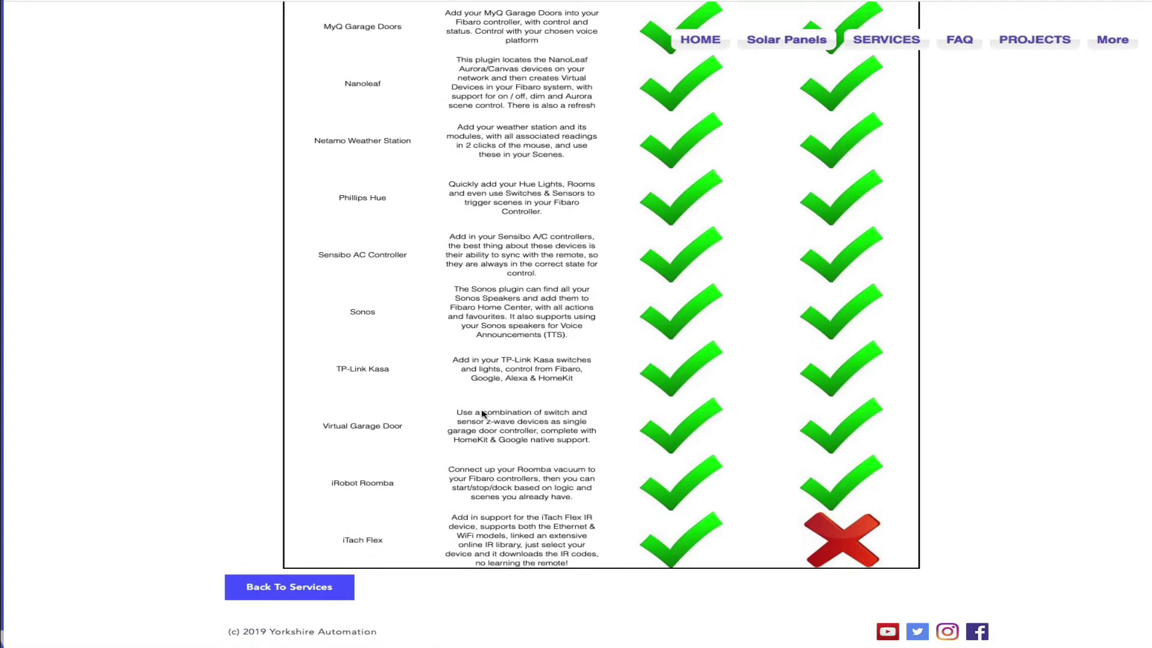
{"action": "scroll", "coordinate": [482, 413], "scroll_direction": "up", "scroll_amount": 10}
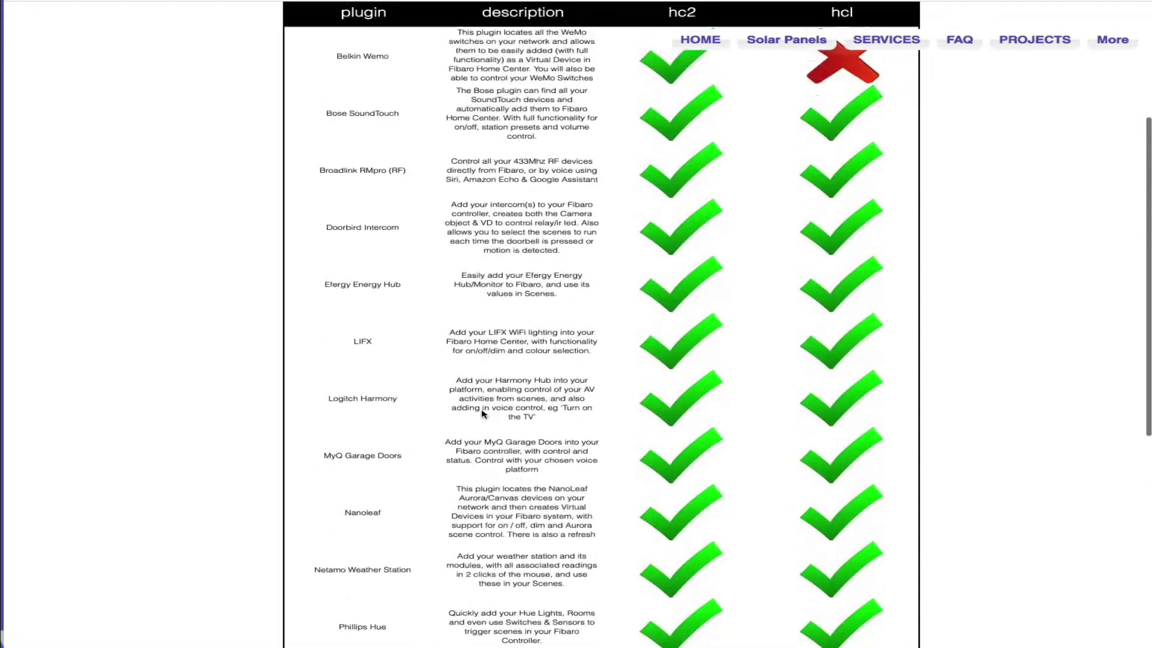
{"action": "scroll", "coordinate": [482, 414], "scroll_direction": "down", "scroll_amount": 10}
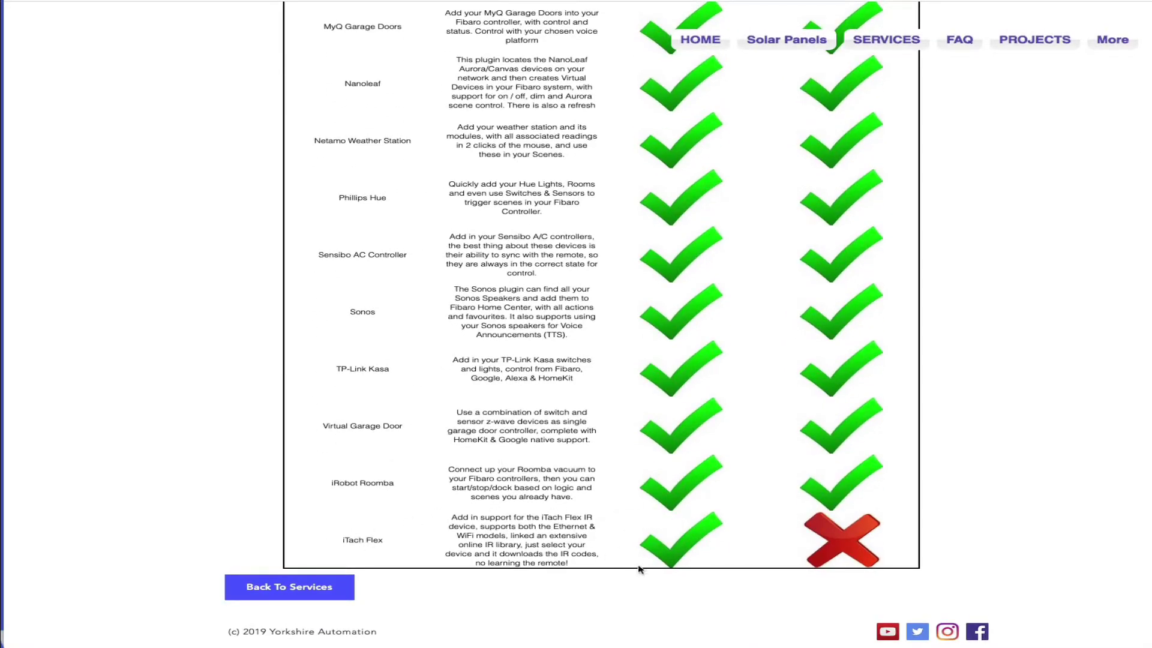
{"action": "scroll", "coordinate": [640, 461], "scroll_direction": "up", "scroll_amount": 10}
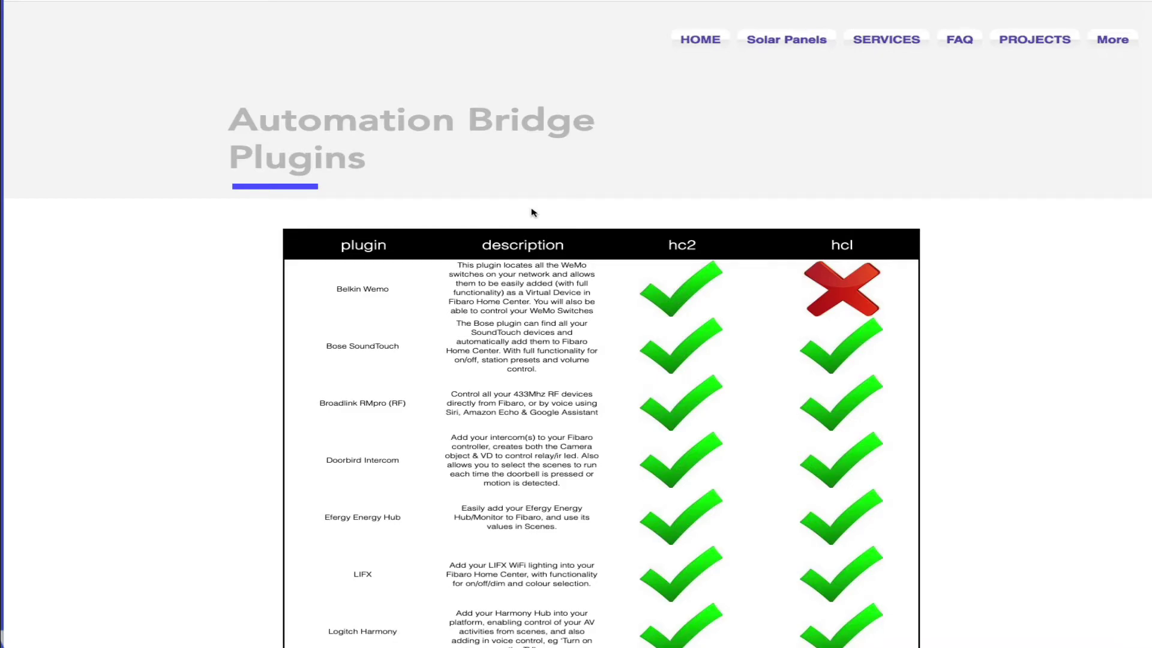
{"action": "scroll", "coordinate": [533, 213], "scroll_direction": "down", "scroll_amount": 6}
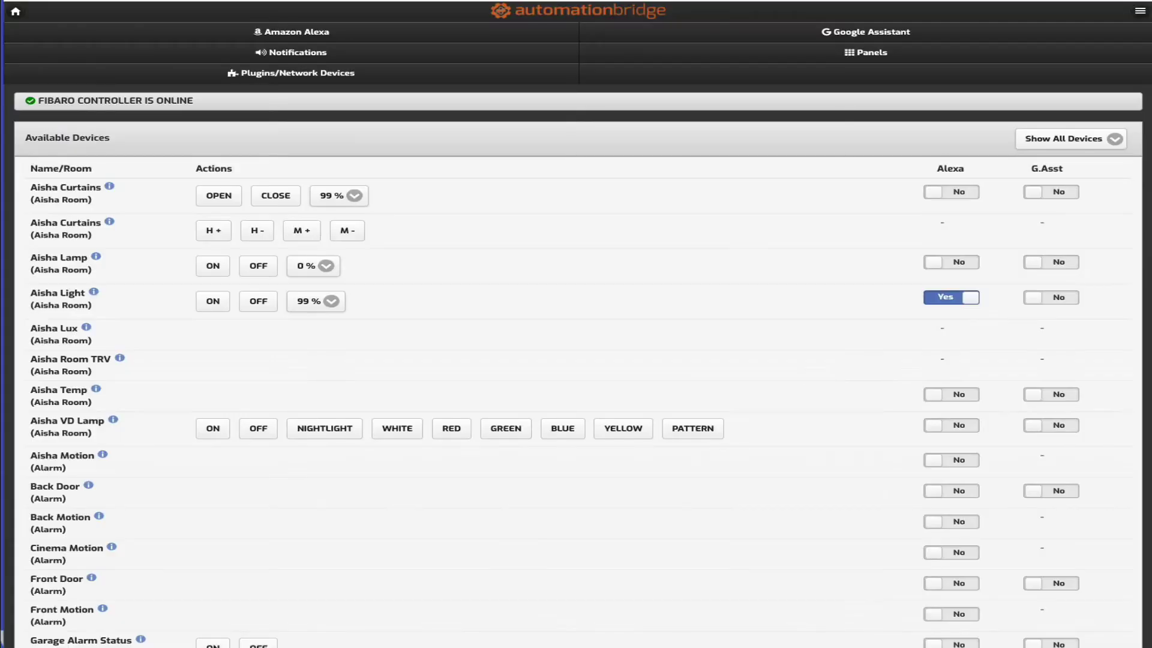
Step: Open the bridge's settings page and review its network, security, locale, Fibaro Home Center, voice assistant, HomeKit and advanced configuration sections
{"action": "left_click", "coordinate": [15, 13]}
{"action": "left_click", "coordinate": [1139, 15]}
{"action": "left_click", "coordinate": [1021, 33]}
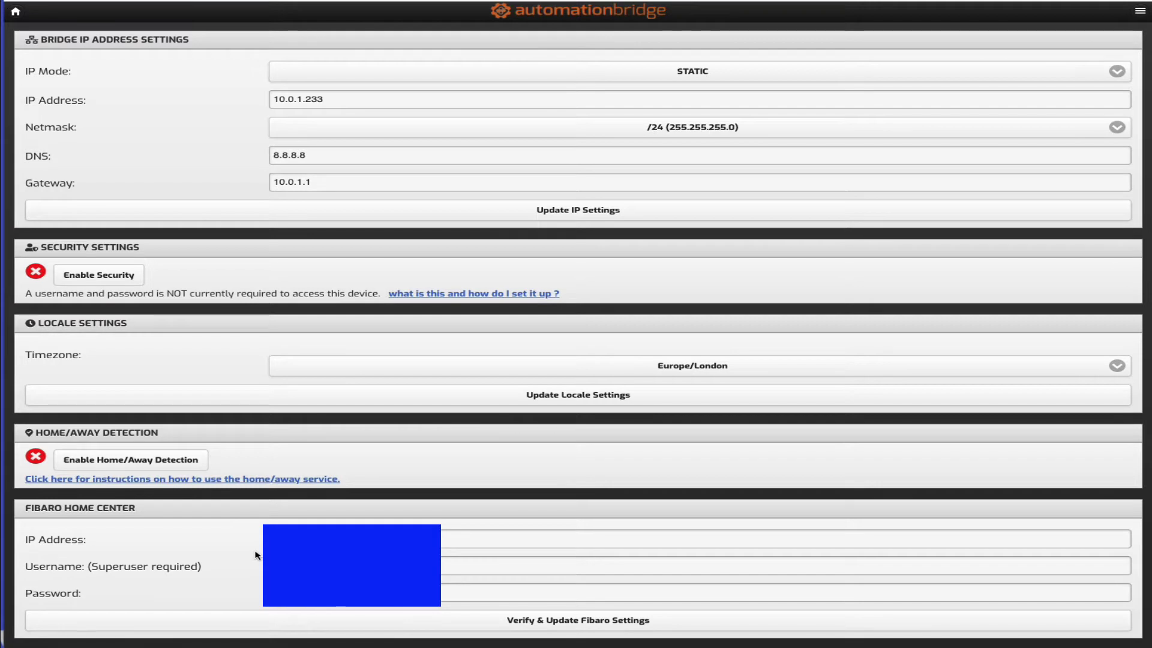
{"action": "scroll", "coordinate": [578, 324], "scroll_direction": "down", "scroll_amount": 7}
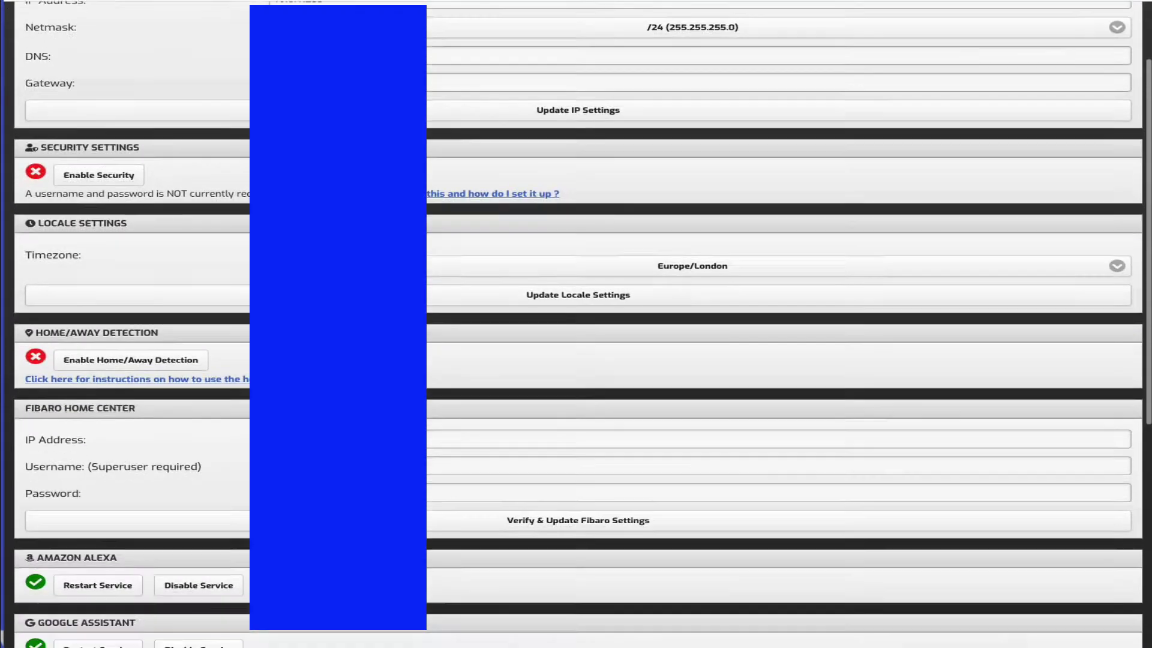
{"action": "scroll", "coordinate": [578, 324], "scroll_direction": "down", "scroll_amount": 2}
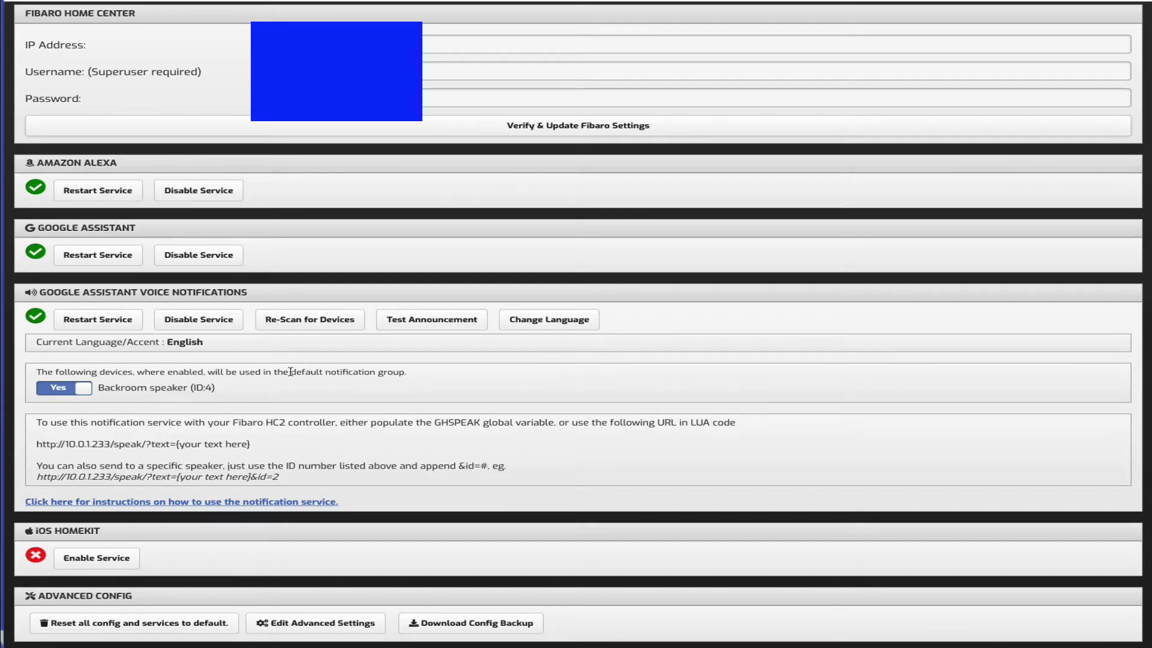
{"action": "scroll", "coordinate": [306, 461], "scroll_direction": "up", "scroll_amount": 10}
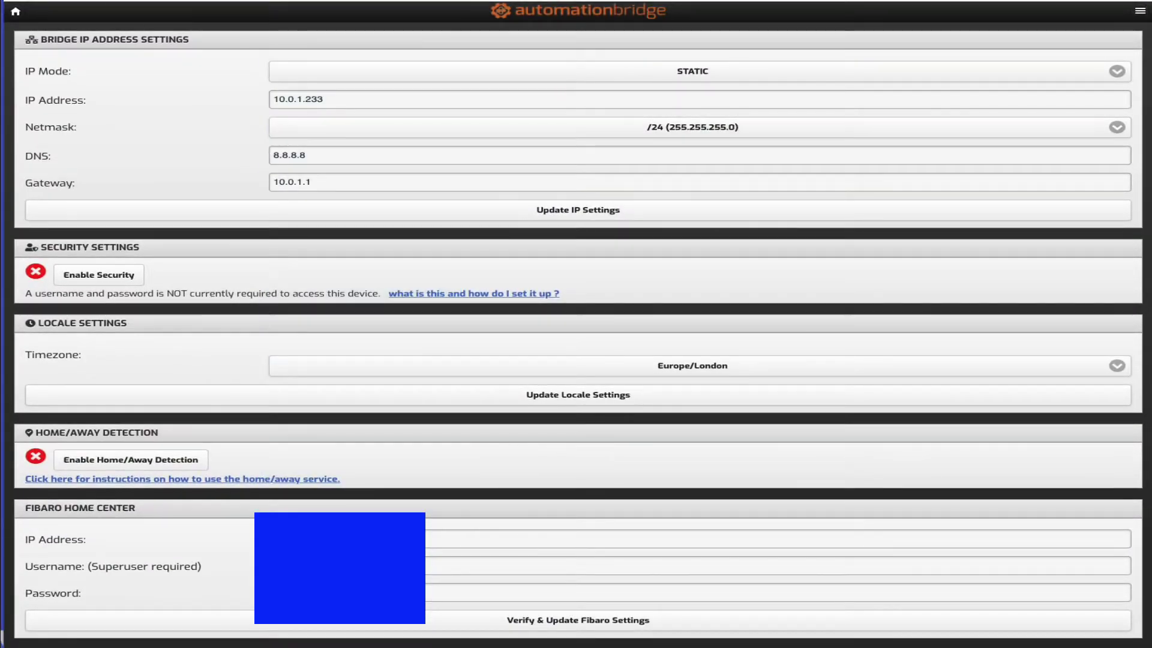
Step: Return to the bridge's home page and review all available devices by room, checking their actions and their Alexa and Google Assistant exposure
{"action": "left_click", "coordinate": [15, 13]}
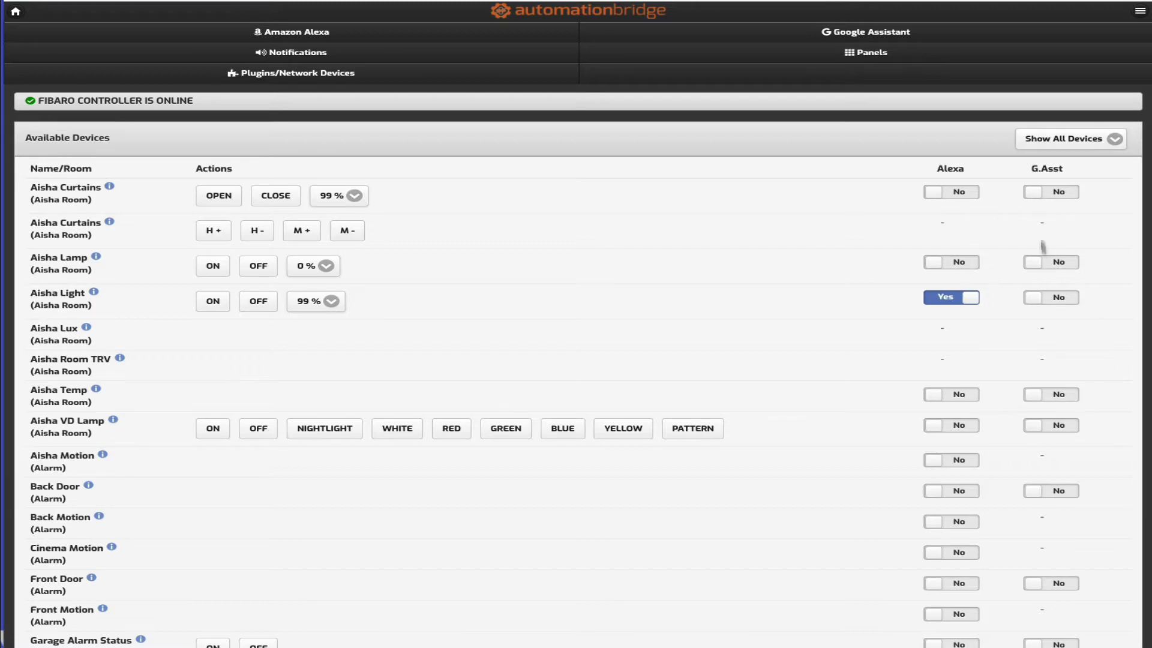
{"action": "scroll", "coordinate": [892, 329], "scroll_direction": "down", "scroll_amount": 1}
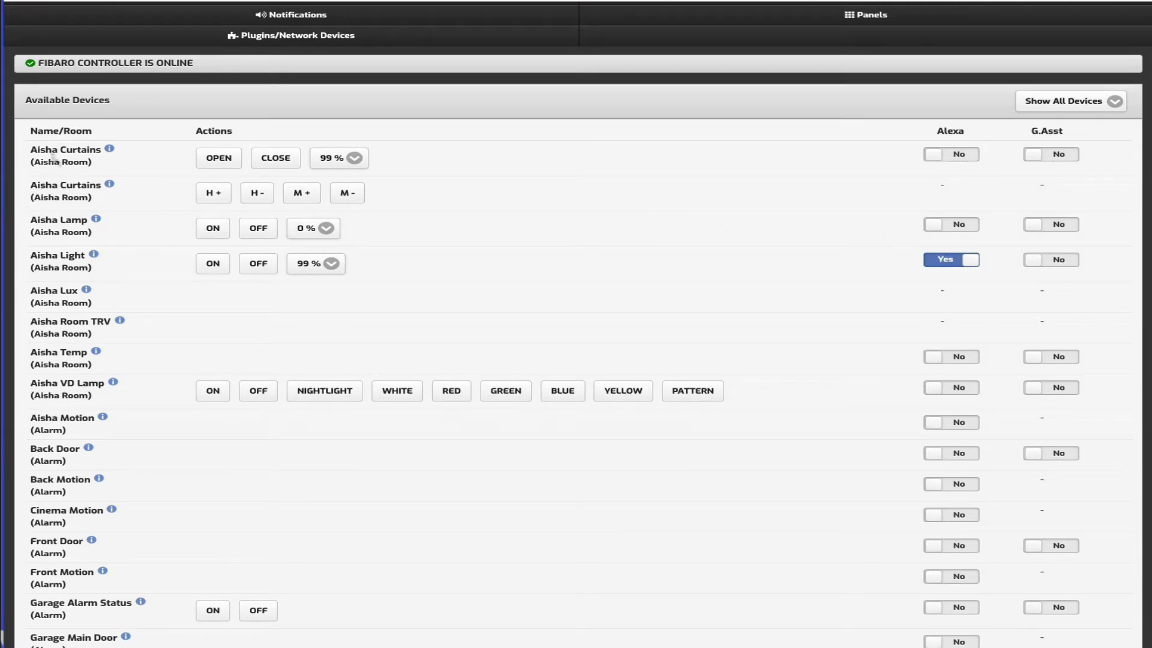
{"action": "scroll", "coordinate": [97, 317], "scroll_direction": "down", "scroll_amount": 1}
{"action": "scroll", "coordinate": [97, 317], "scroll_direction": "down", "scroll_amount": 3}
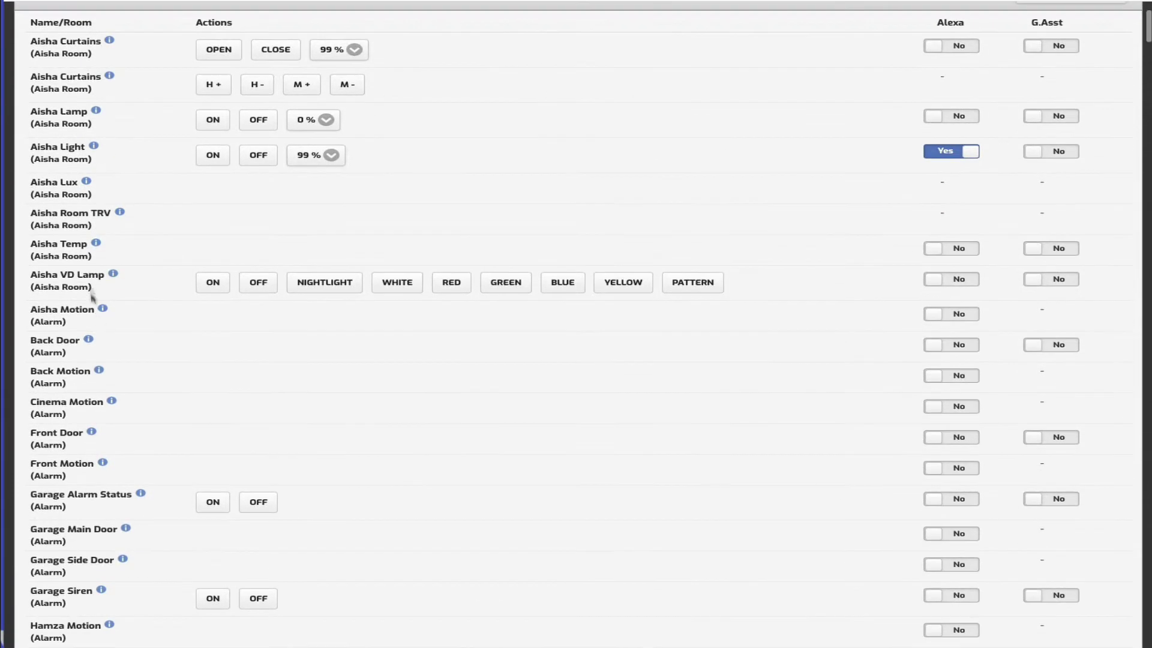
{"action": "scroll", "coordinate": [80, 274], "scroll_direction": "down", "scroll_amount": 6}
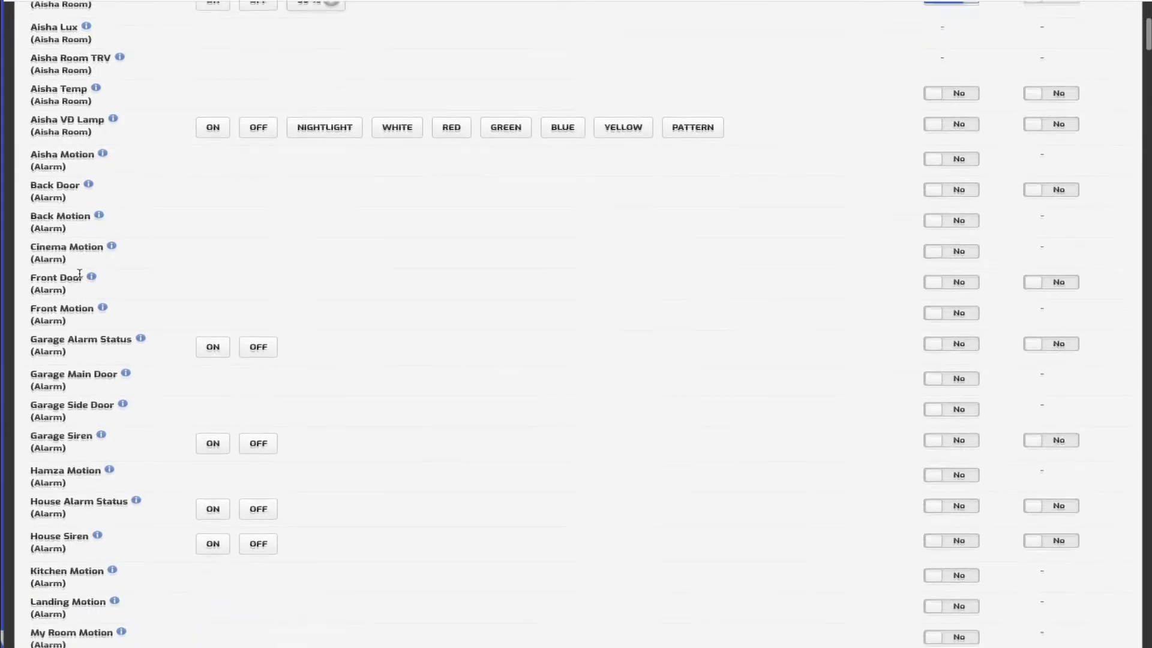
{"action": "scroll", "coordinate": [80, 275], "scroll_direction": "down", "scroll_amount": 5}
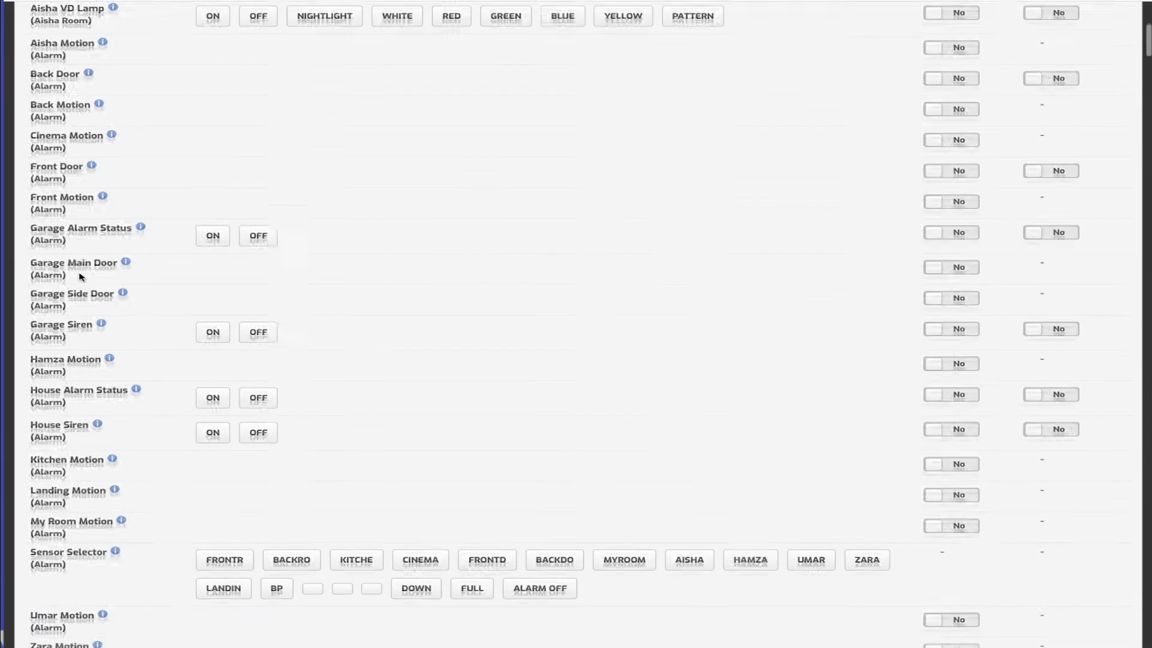
{"action": "scroll", "coordinate": [79, 276], "scroll_direction": "down", "scroll_amount": 6}
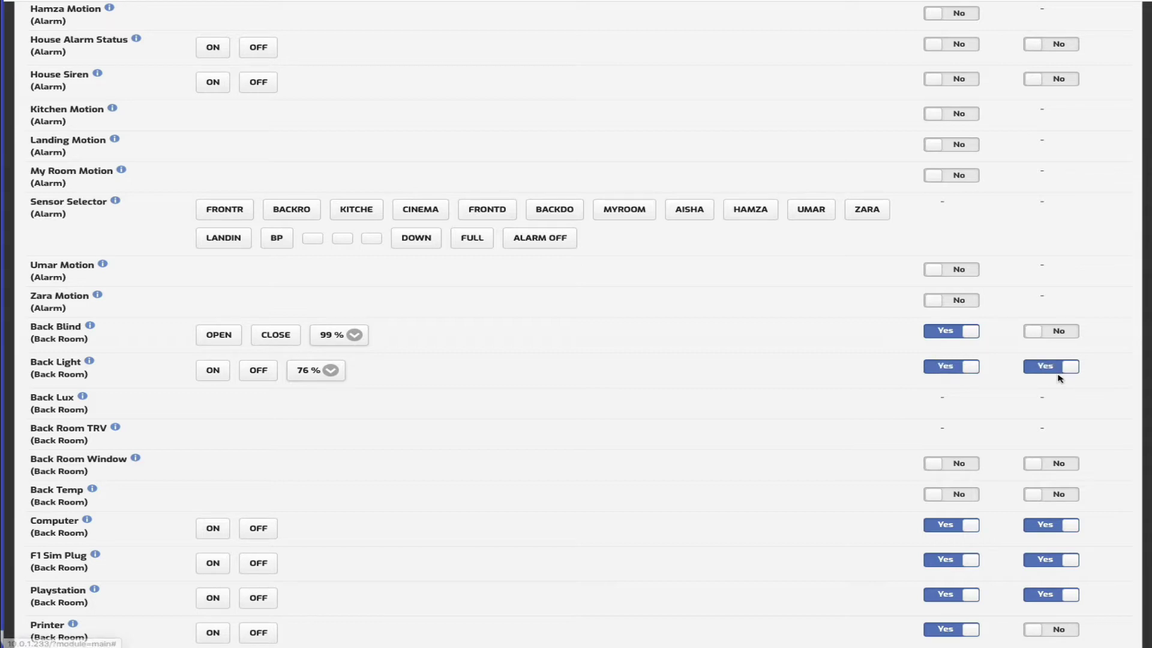
{"action": "scroll", "coordinate": [428, 407], "scroll_direction": "down", "scroll_amount": 1}
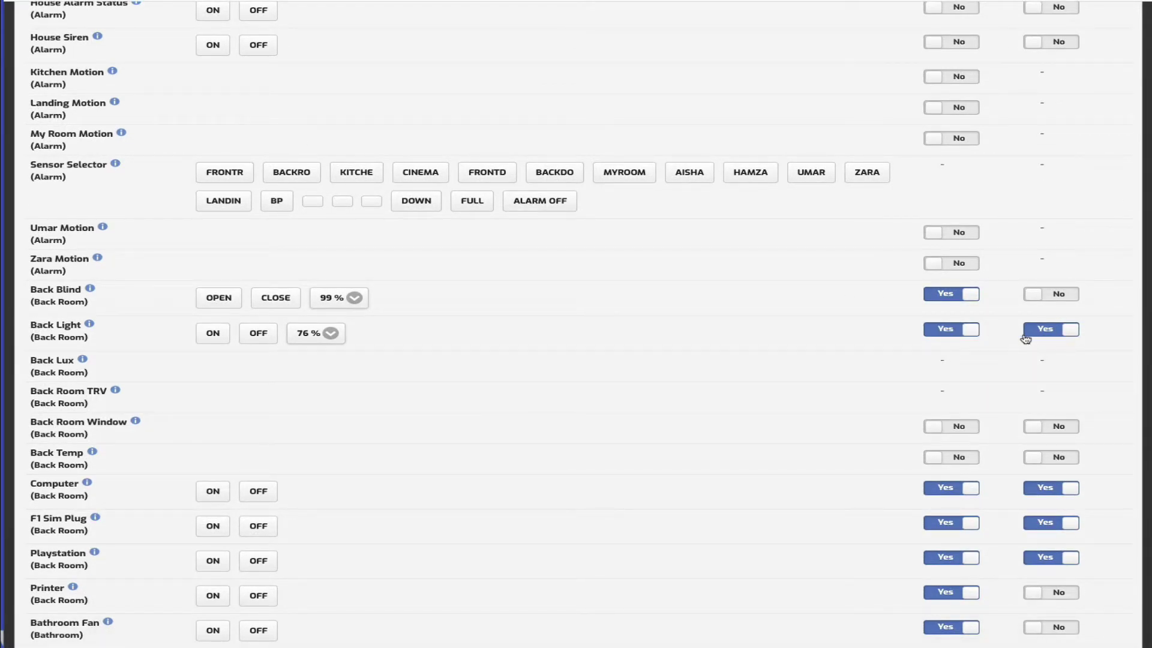
{"action": "scroll", "coordinate": [735, 368], "scroll_direction": "down", "scroll_amount": 5}
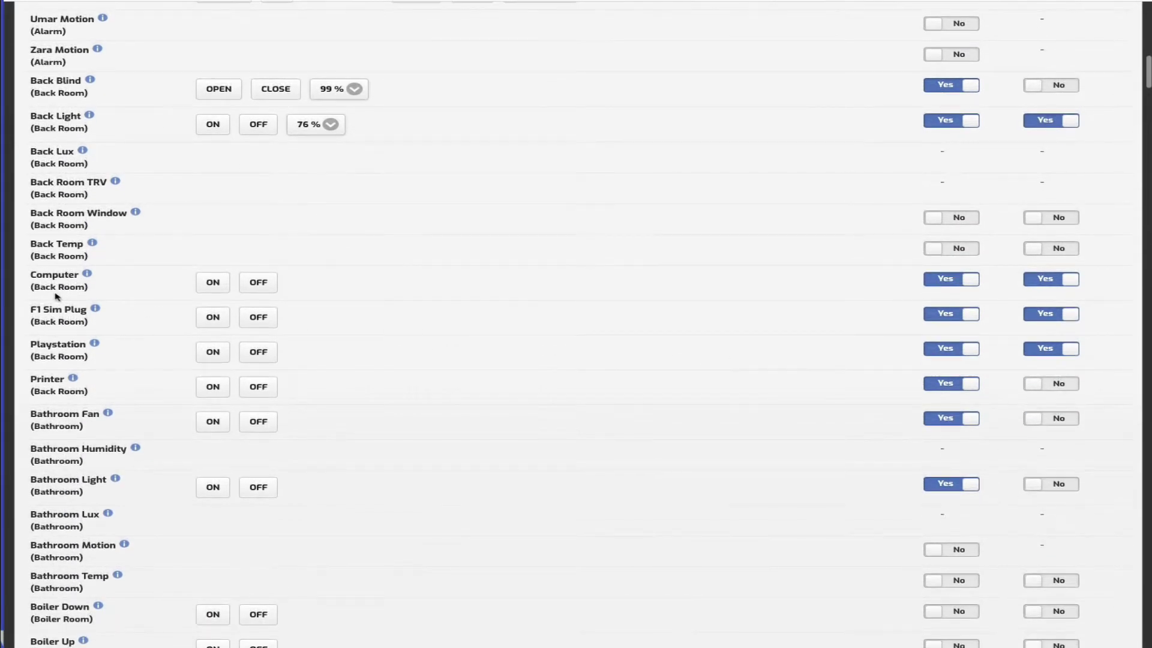
{"action": "scroll", "coordinate": [45, 397], "scroll_direction": "down", "scroll_amount": 3}
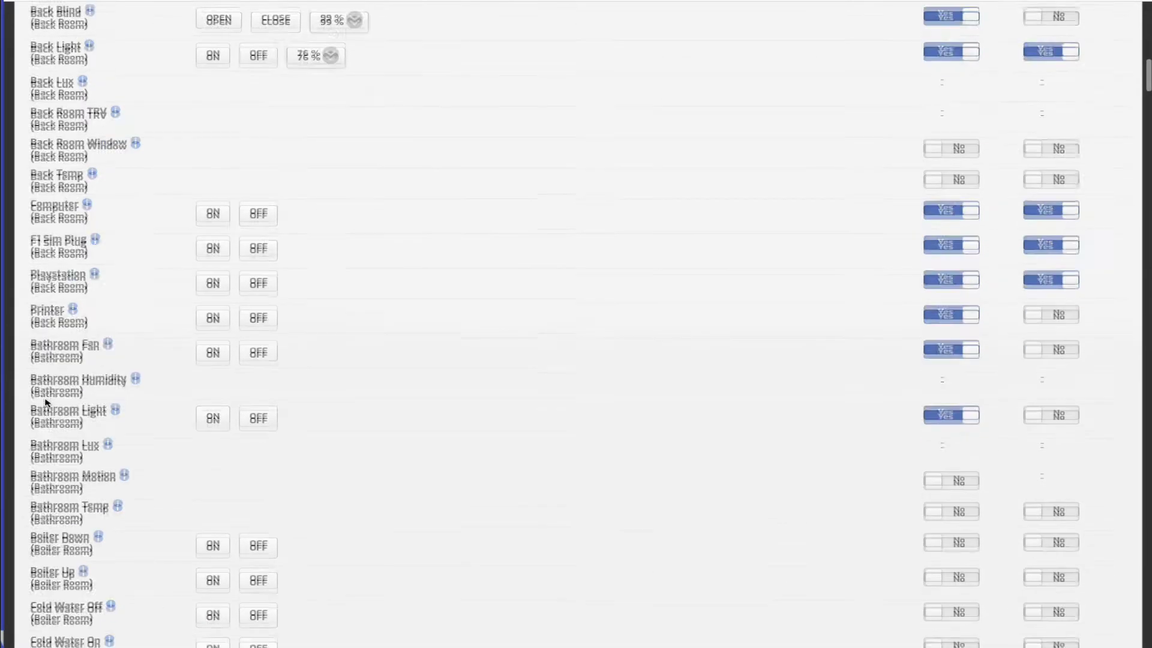
{"action": "scroll", "coordinate": [125, 402], "scroll_direction": "down", "scroll_amount": 5}
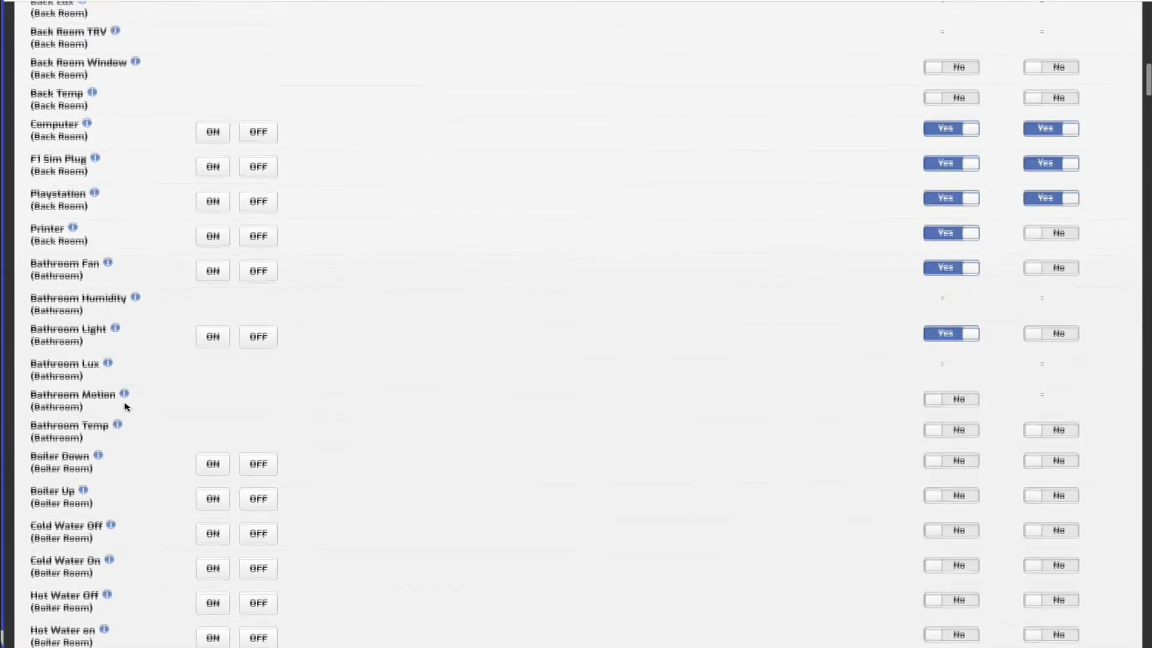
{"action": "scroll", "coordinate": [125, 407], "scroll_direction": "down", "scroll_amount": 5}
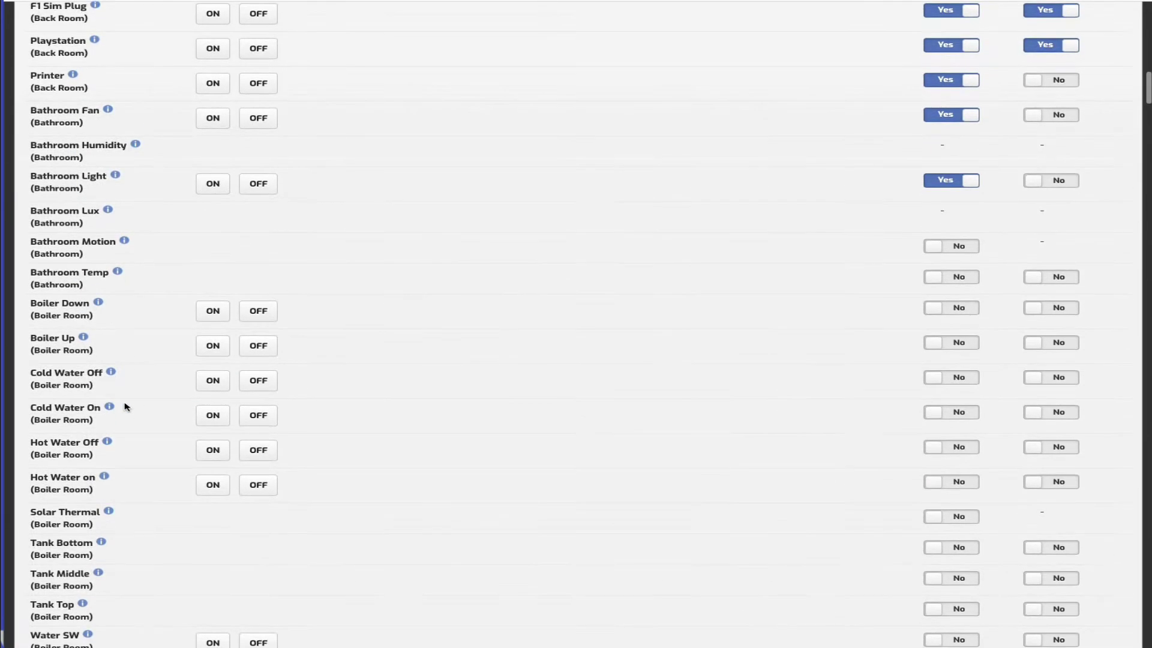
{"action": "scroll", "coordinate": [125, 407], "scroll_direction": "down", "scroll_amount": 12}
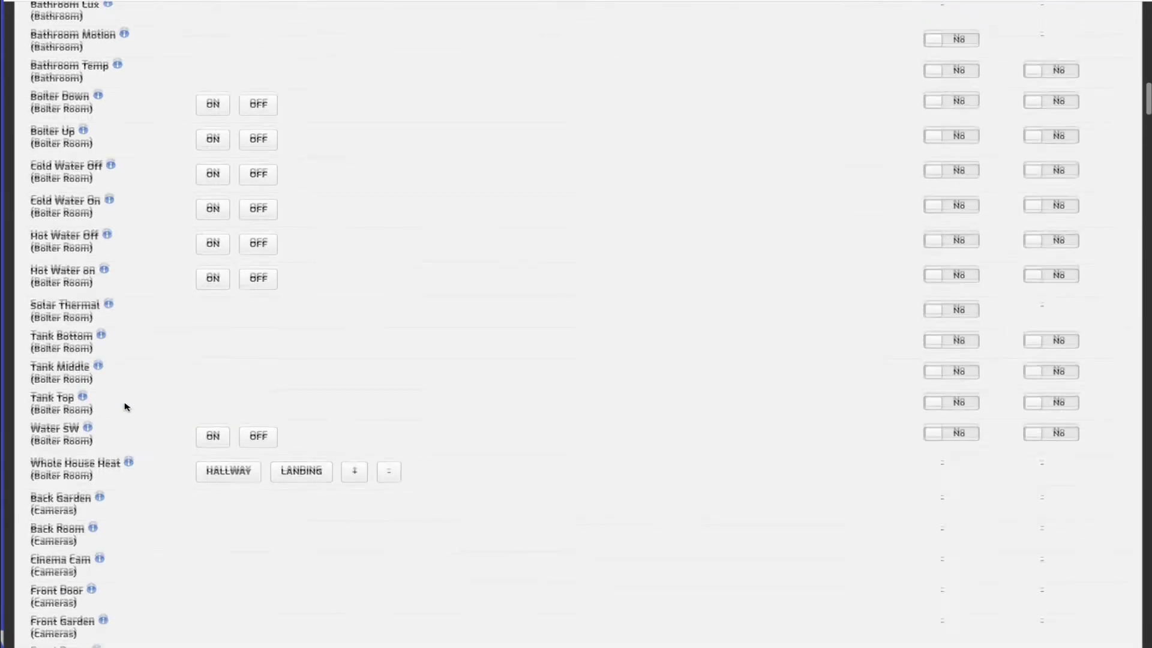
{"action": "scroll", "coordinate": [125, 407], "scroll_direction": "down", "scroll_amount": 20}
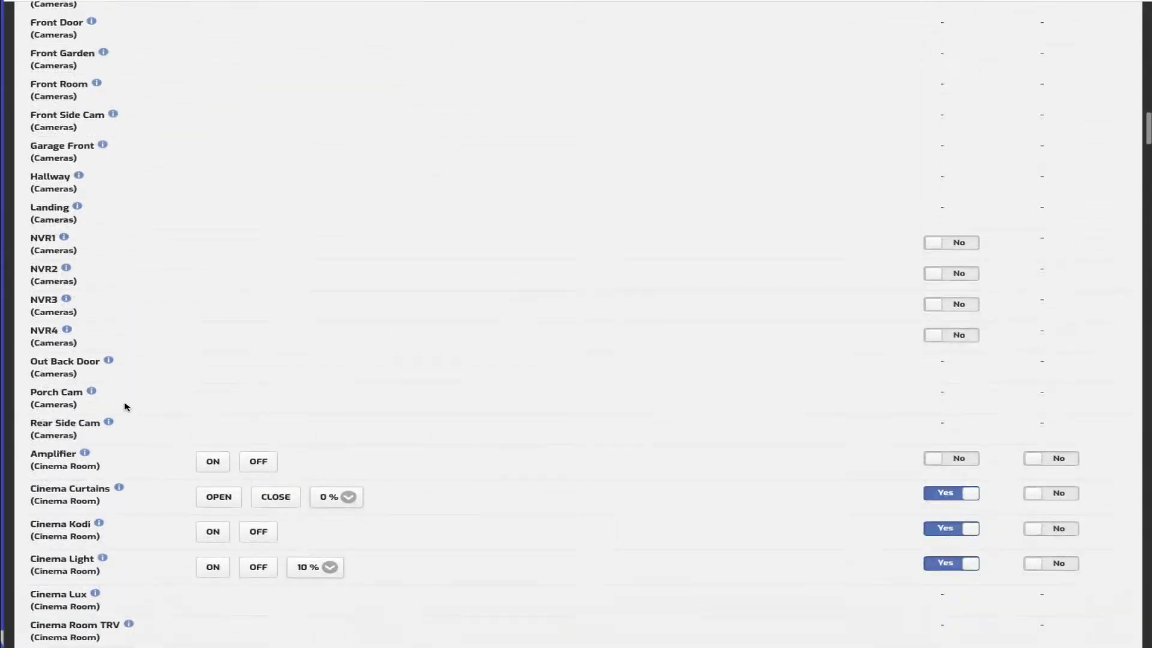
{"action": "scroll", "coordinate": [124, 407], "scroll_direction": "down", "scroll_amount": 20}
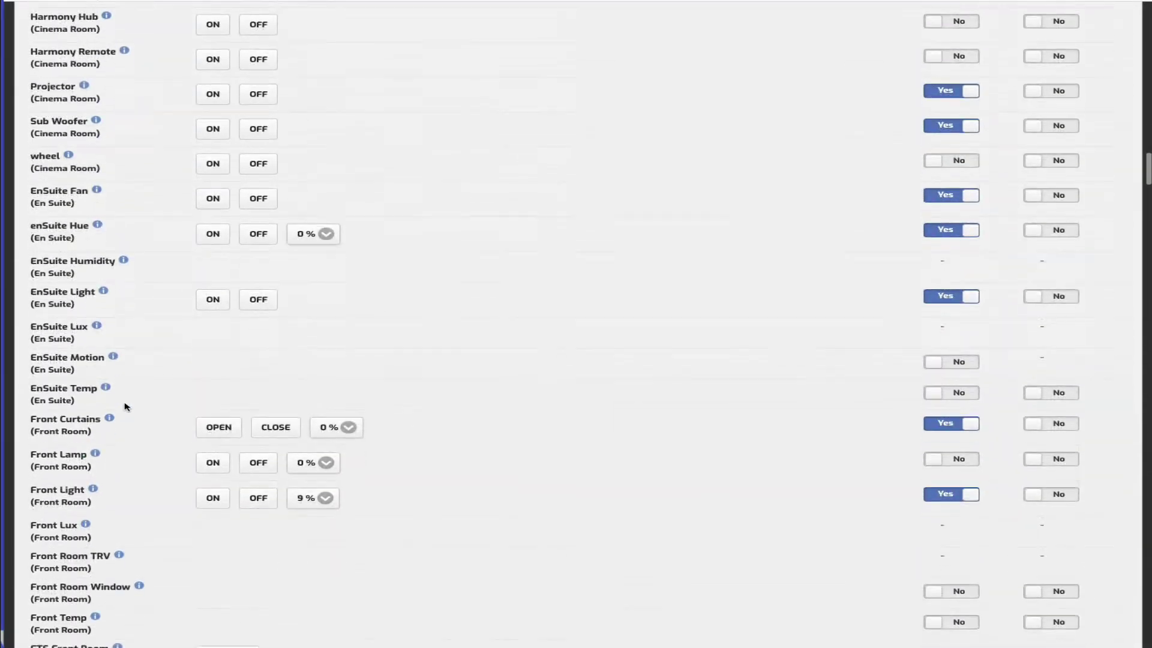
{"action": "scroll", "coordinate": [125, 406], "scroll_direction": "down", "scroll_amount": 15}
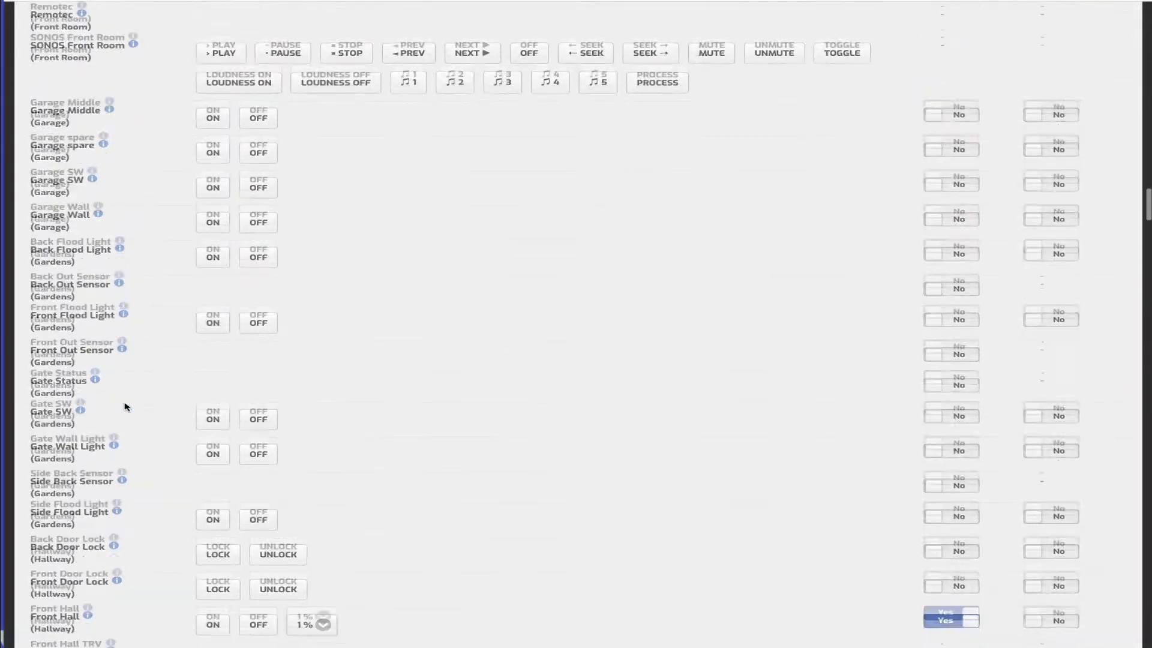
{"action": "scroll", "coordinate": [125, 407], "scroll_direction": "down", "scroll_amount": 20}
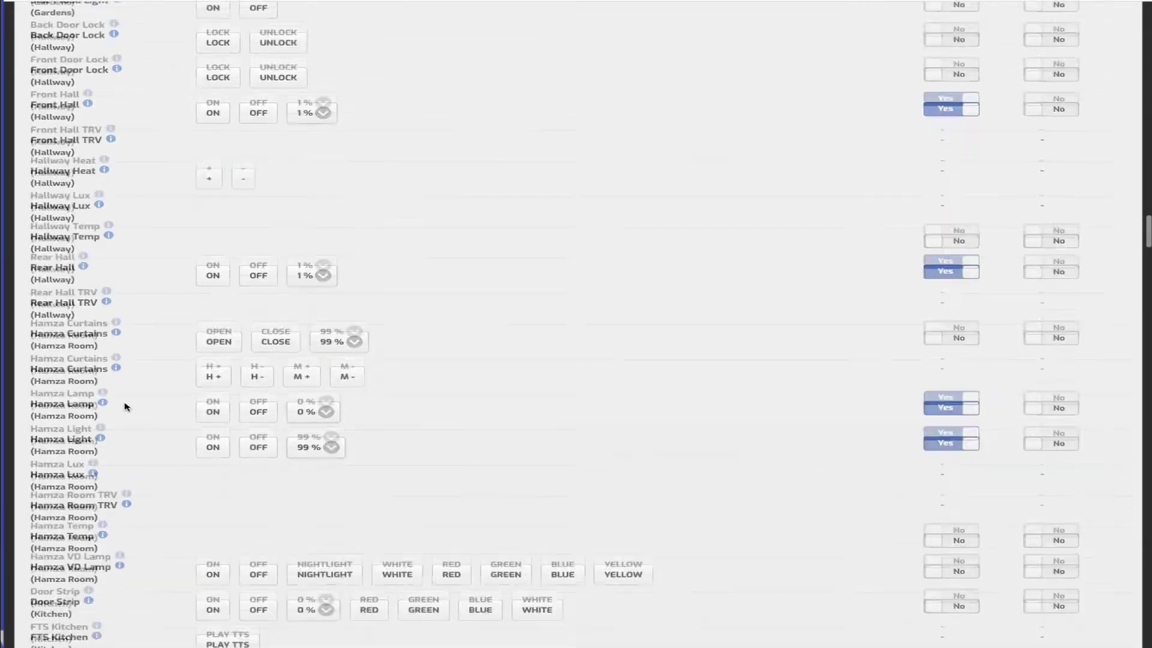
{"action": "scroll", "coordinate": [125, 407], "scroll_direction": "down", "scroll_amount": 20}
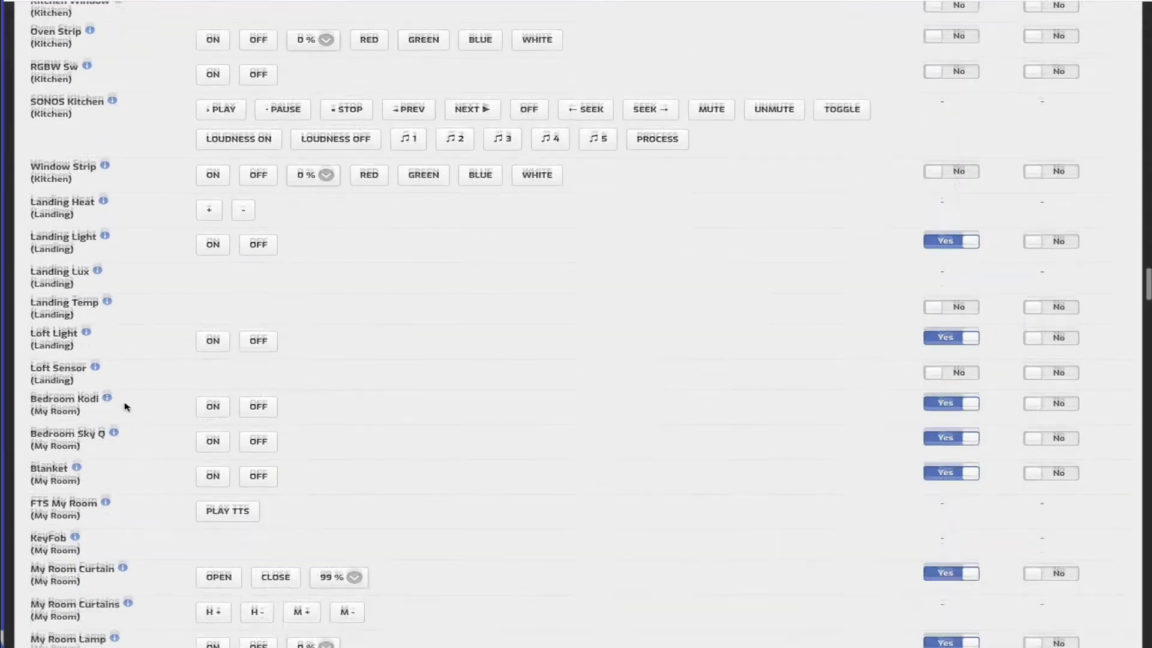
{"action": "scroll", "coordinate": [125, 407], "scroll_direction": "down", "scroll_amount": 20}
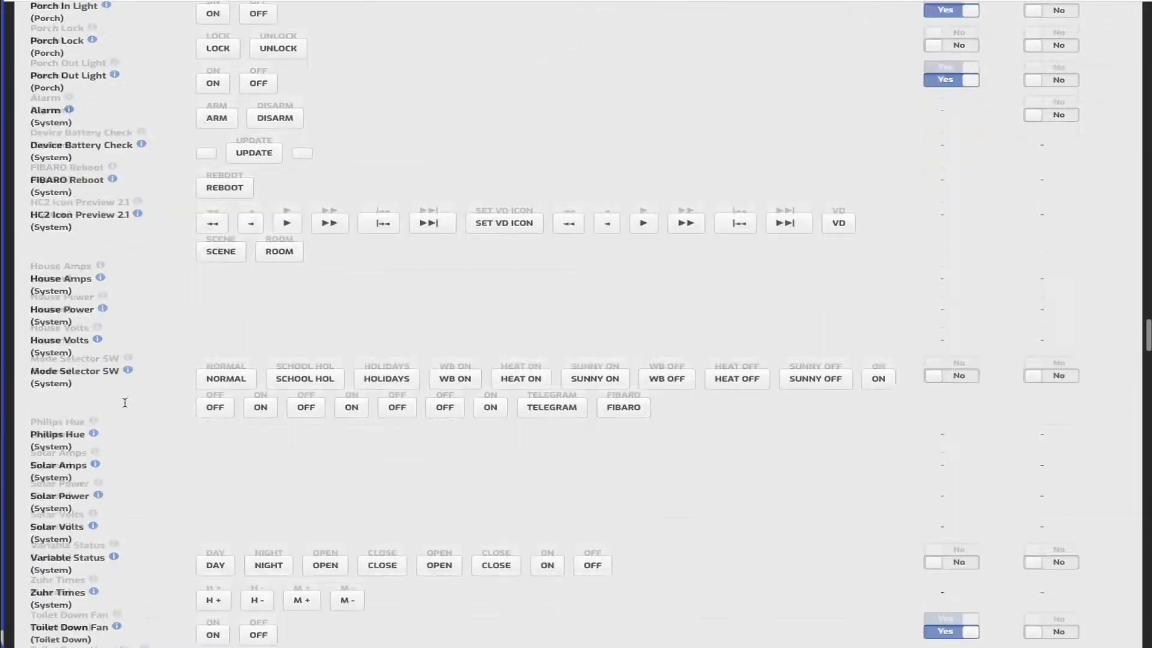
{"action": "scroll", "coordinate": [124, 407], "scroll_direction": "down", "scroll_amount": 20}
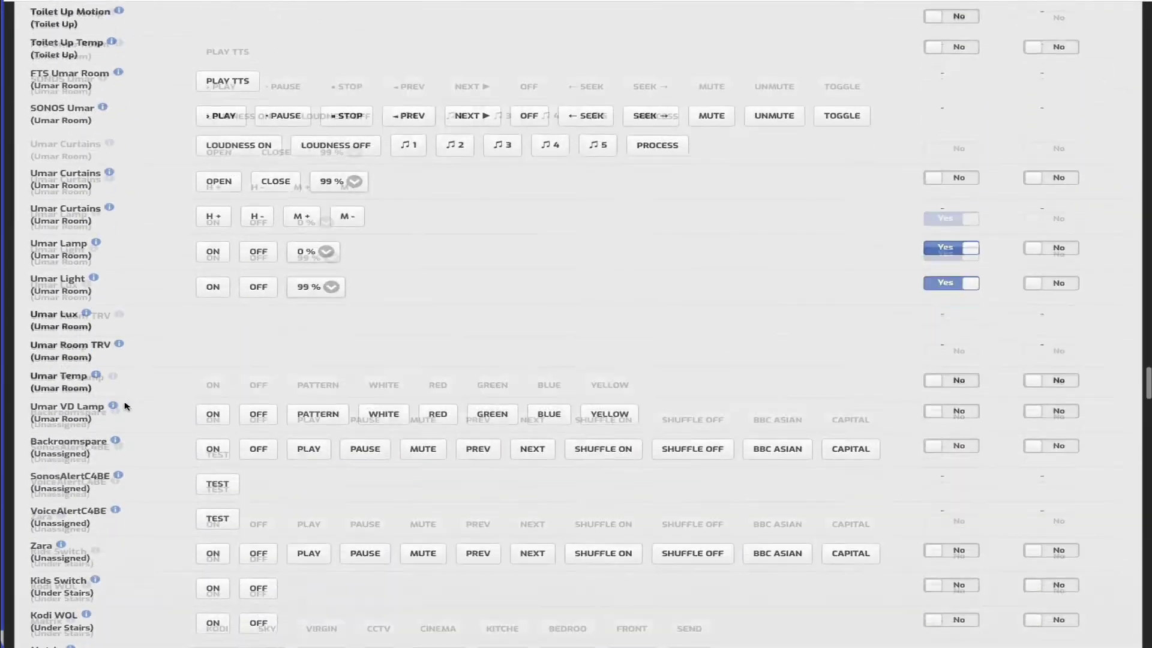
{"action": "scroll", "coordinate": [125, 407], "scroll_direction": "down", "scroll_amount": 7}
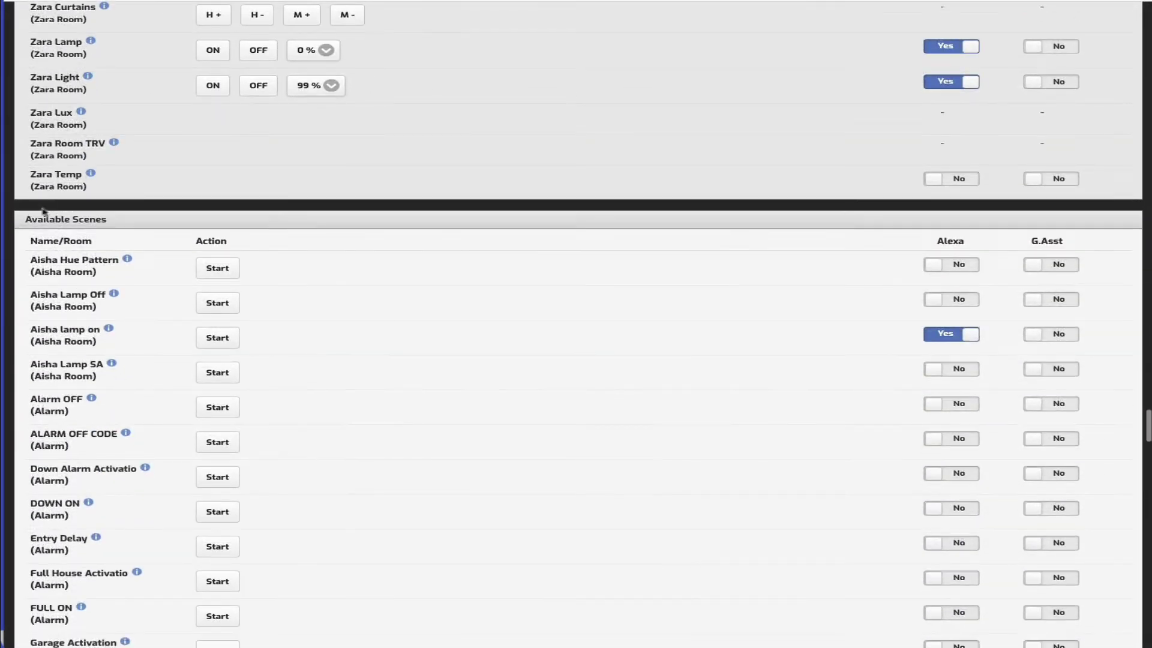
Step: Examine the available scenes, their start actions and their Alexa and Google Assistant exposure, and return to the beginning of the home page
{"action": "scroll", "coordinate": [127, 279], "scroll_direction": "down", "scroll_amount": 5}
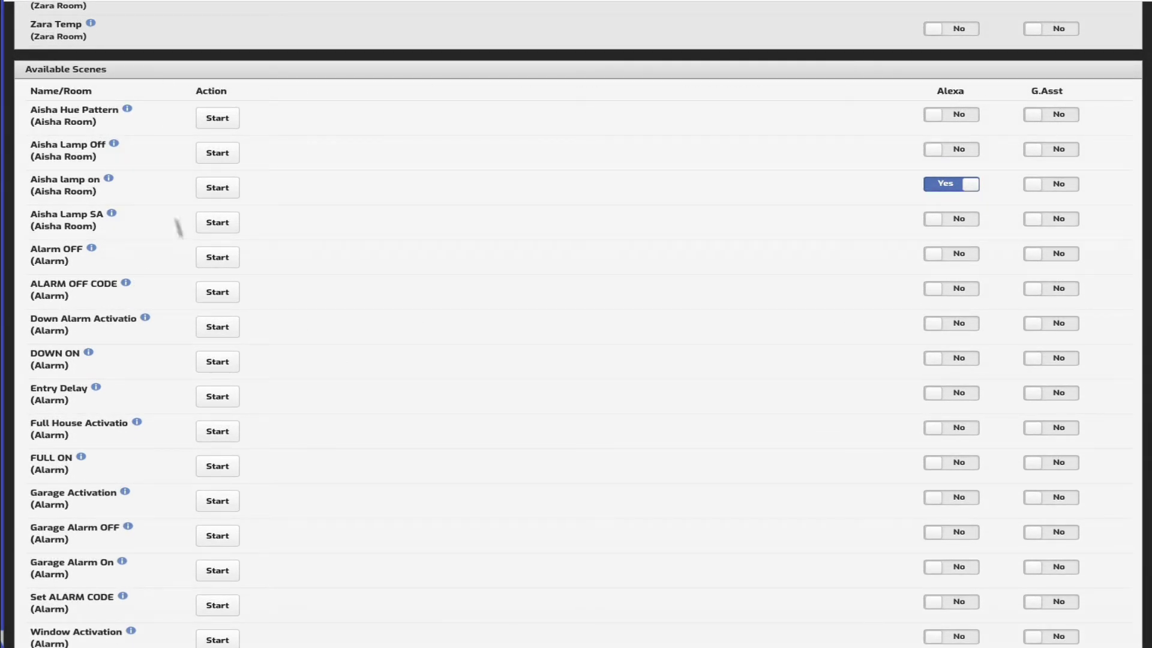
{"action": "scroll", "coordinate": [216, 309], "scroll_direction": "down", "scroll_amount": 1}
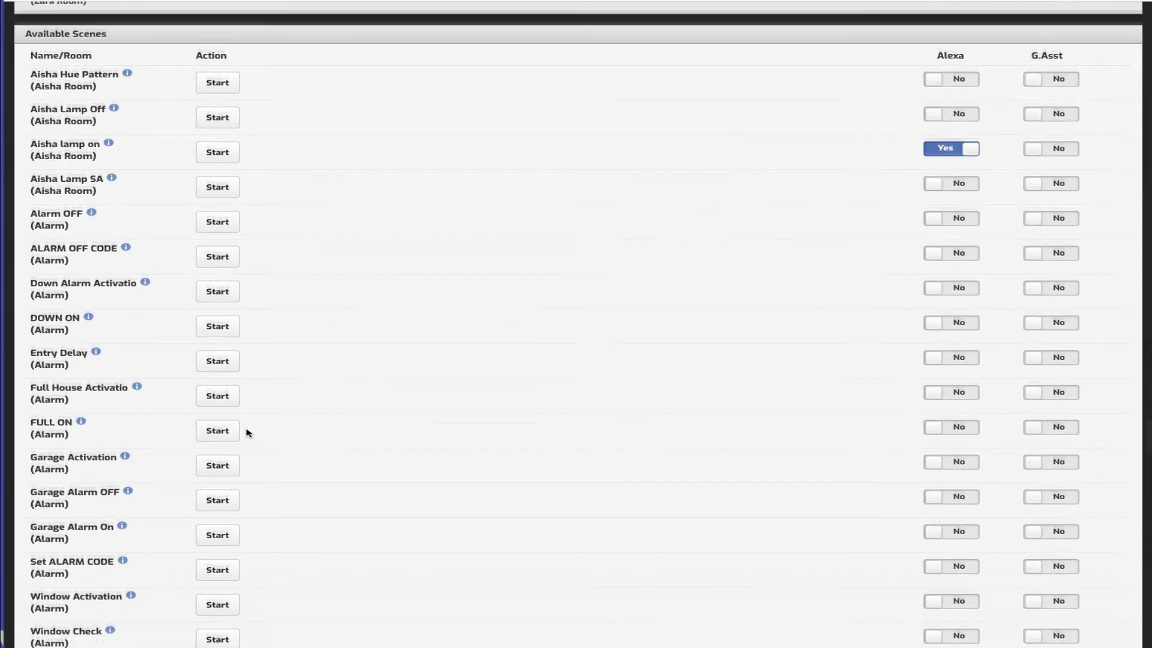
{"action": "scroll", "coordinate": [247, 430], "scroll_direction": "down", "scroll_amount": 3}
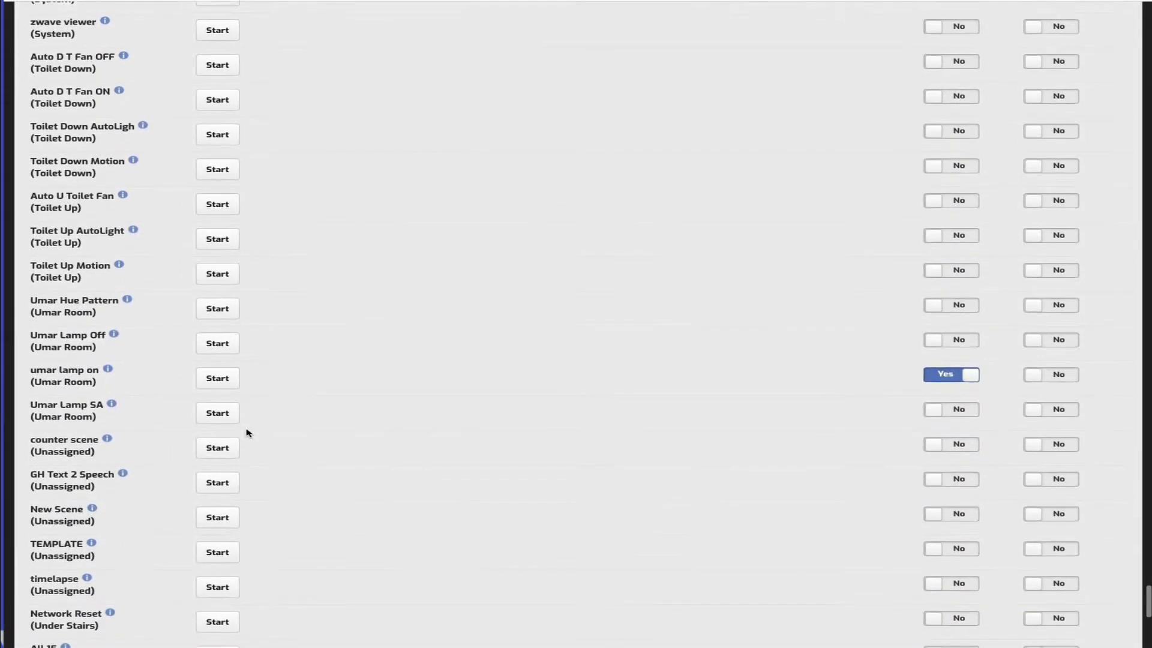
{"action": "scroll", "coordinate": [246, 433], "scroll_direction": "down", "scroll_amount": 2}
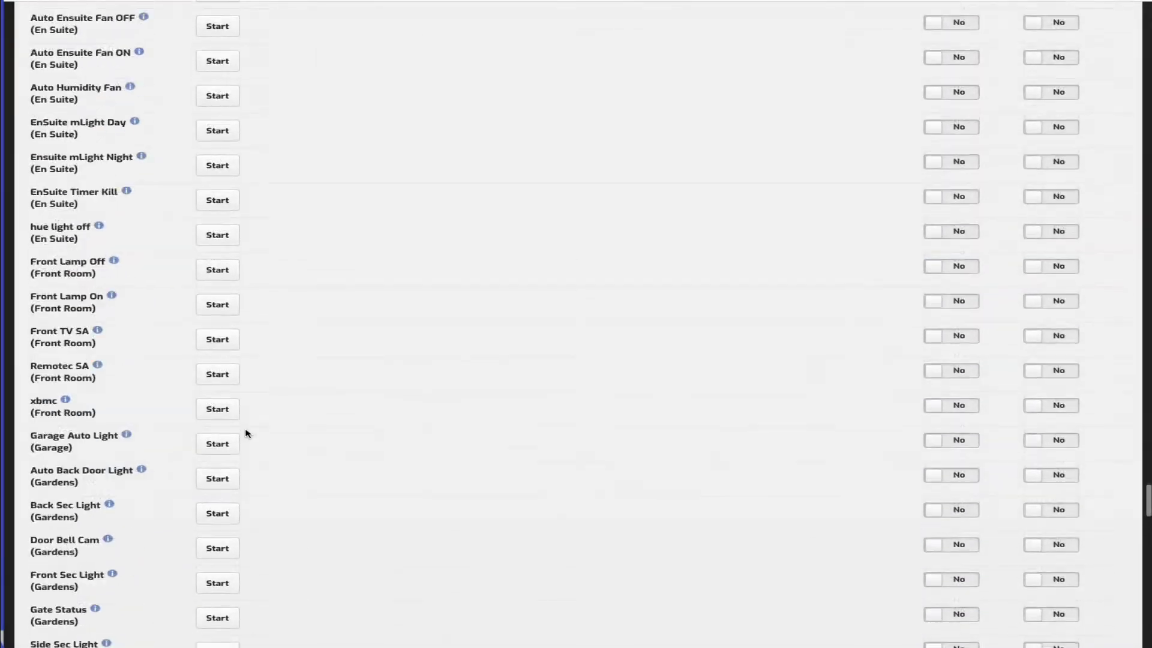
{"action": "scroll", "coordinate": [246, 432], "scroll_direction": "up", "scroll_amount": 20}
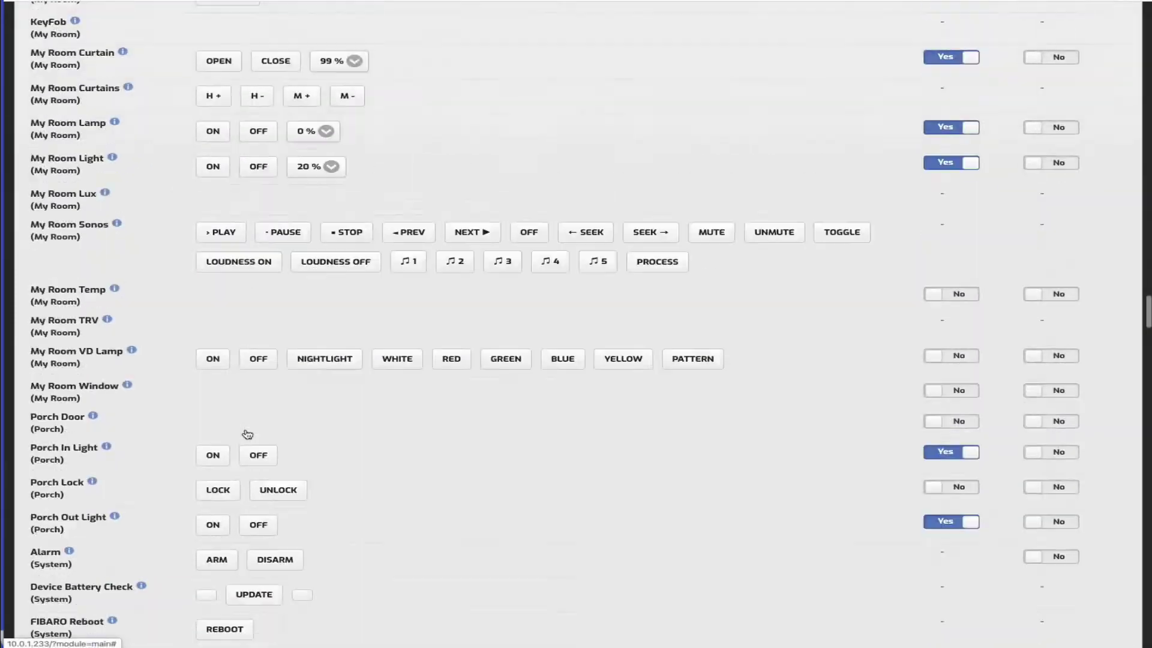
{"action": "scroll", "coordinate": [246, 432], "scroll_direction": "up", "scroll_amount": 20}
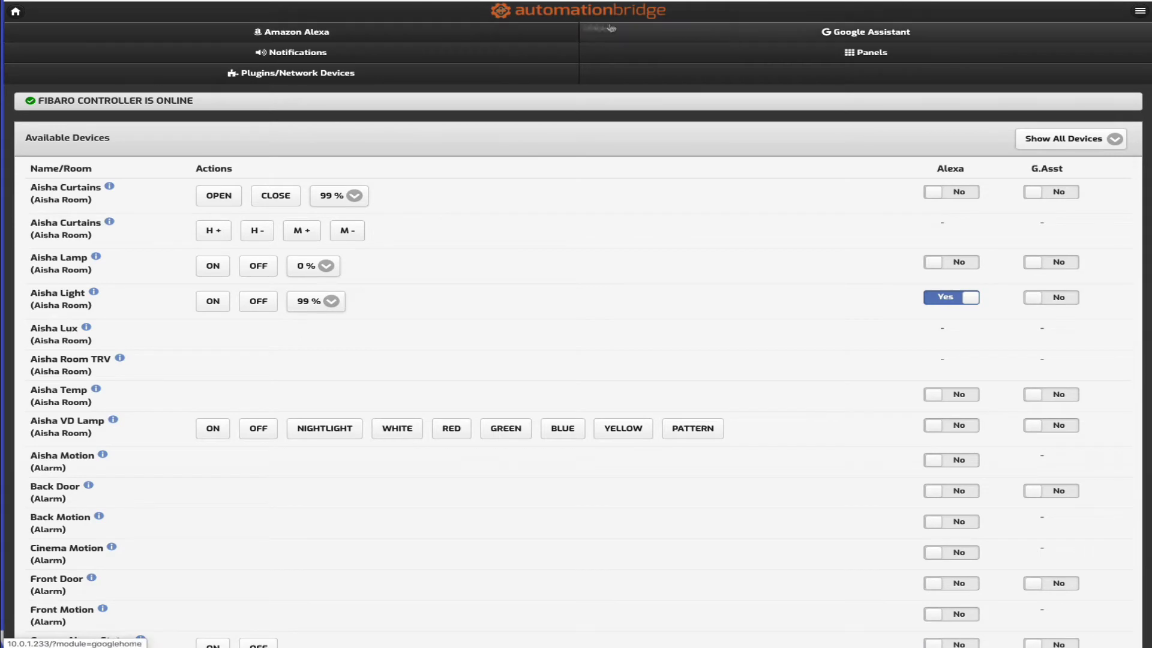
Step: Open the Amazon Alexa page and review the exposed devices and scenes, checking their rooms, device types, Alexa device types and Alexa aliases
{"action": "left_click", "coordinate": [331, 37]}
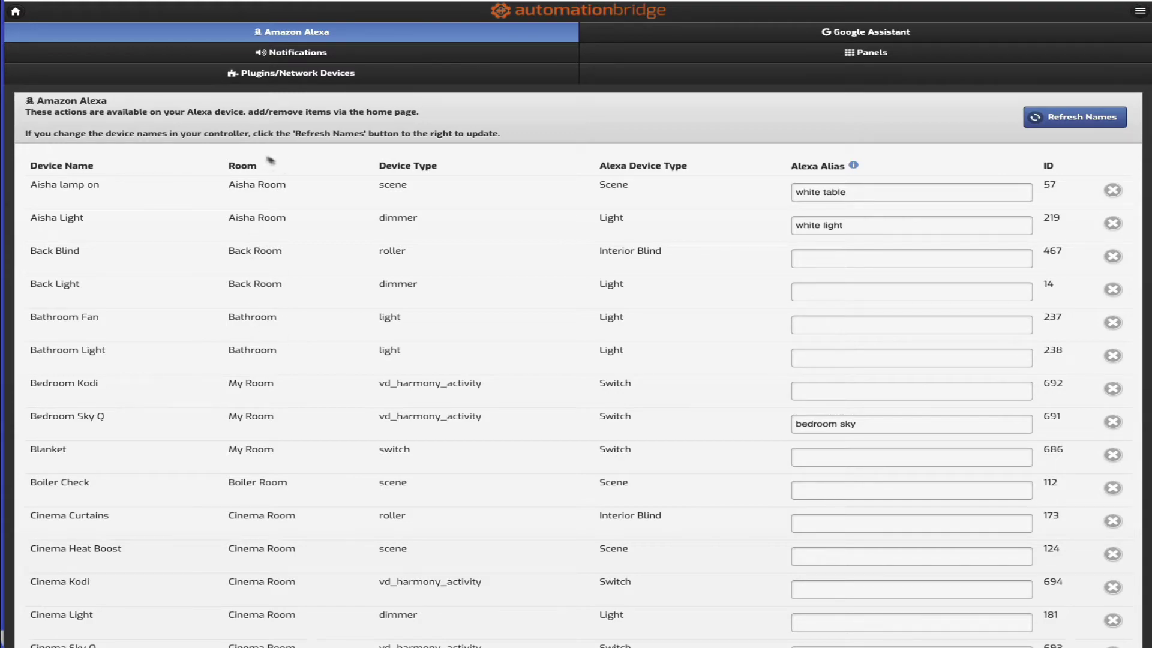
{"action": "scroll", "coordinate": [220, 324], "scroll_direction": "down", "scroll_amount": 2}
{"action": "scroll", "coordinate": [219, 324], "scroll_direction": "down", "scroll_amount": 15}
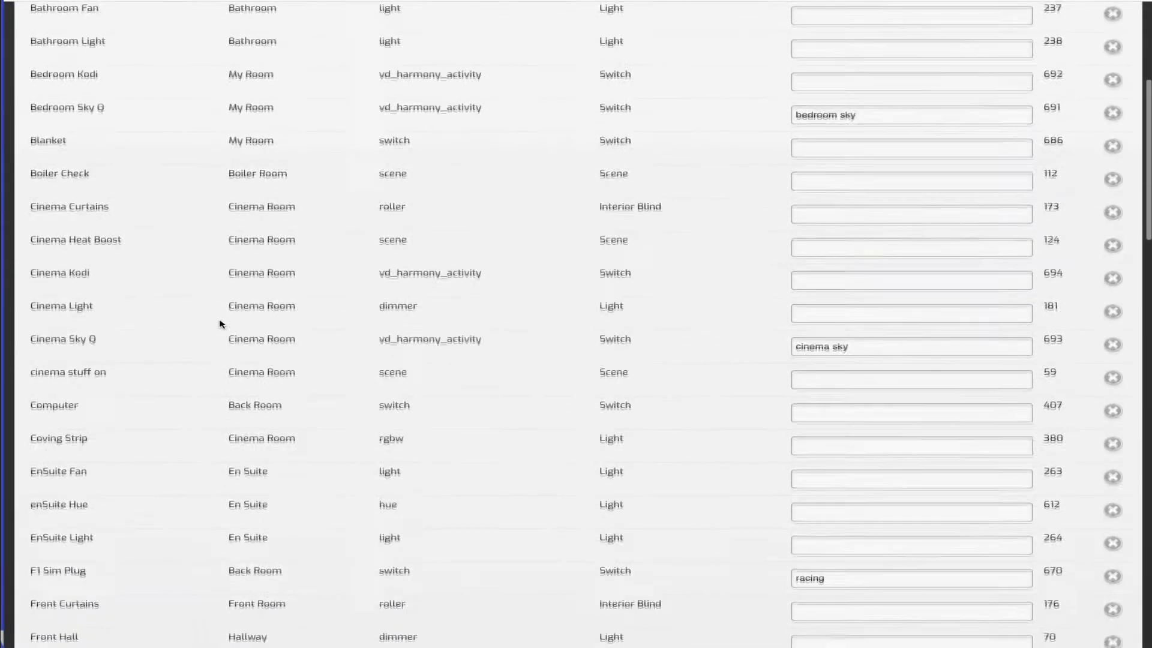
{"action": "scroll", "coordinate": [211, 302], "scroll_direction": "down", "scroll_amount": 8}
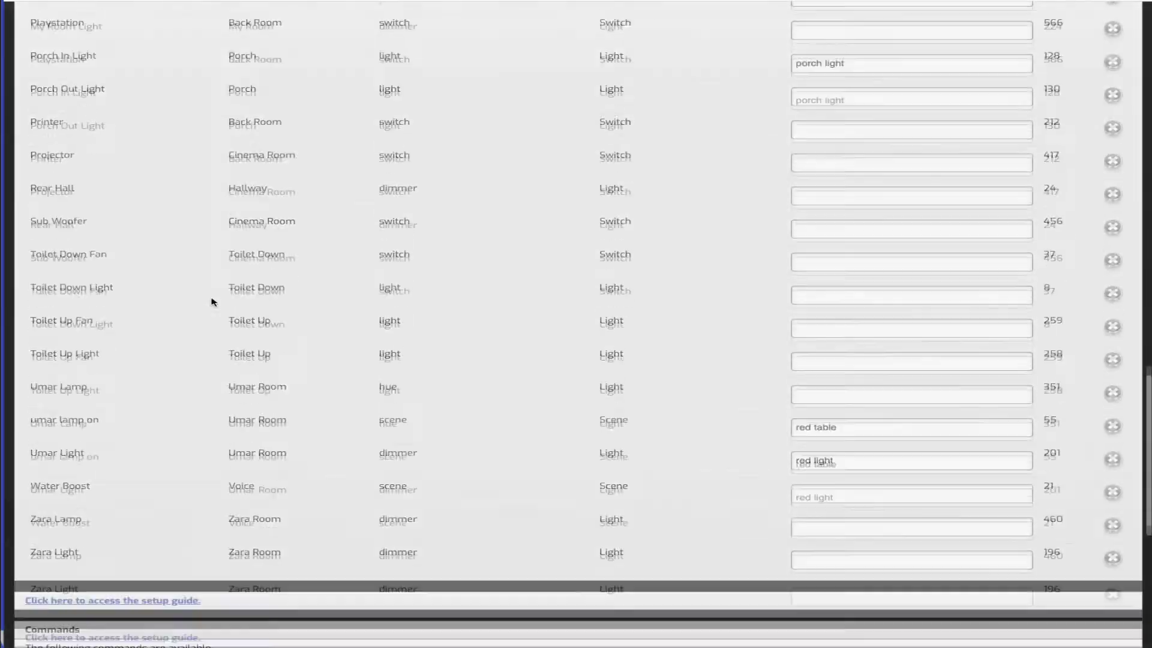
{"action": "scroll", "coordinate": [211, 302], "scroll_direction": "up", "scroll_amount": 10}
{"action": "scroll", "coordinate": [211, 302], "scroll_direction": "up", "scroll_amount": 10}
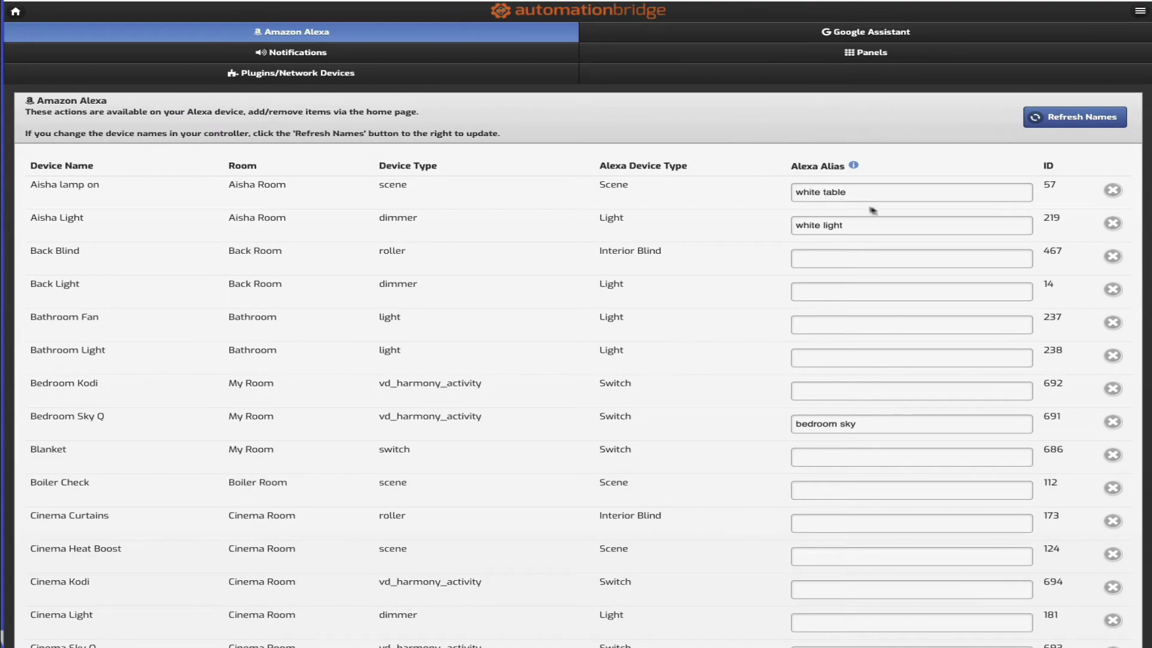
{"action": "scroll", "coordinate": [818, 281], "scroll_direction": "down", "scroll_amount": 3}
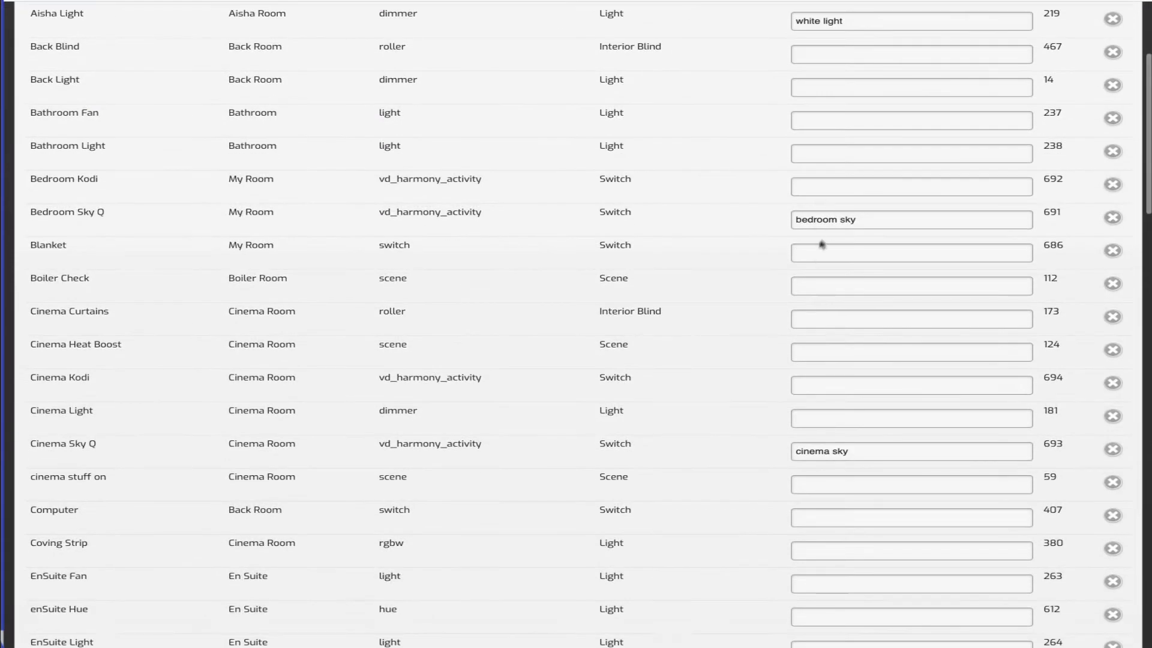
{"action": "scroll", "coordinate": [822, 245], "scroll_direction": "down", "scroll_amount": 3}
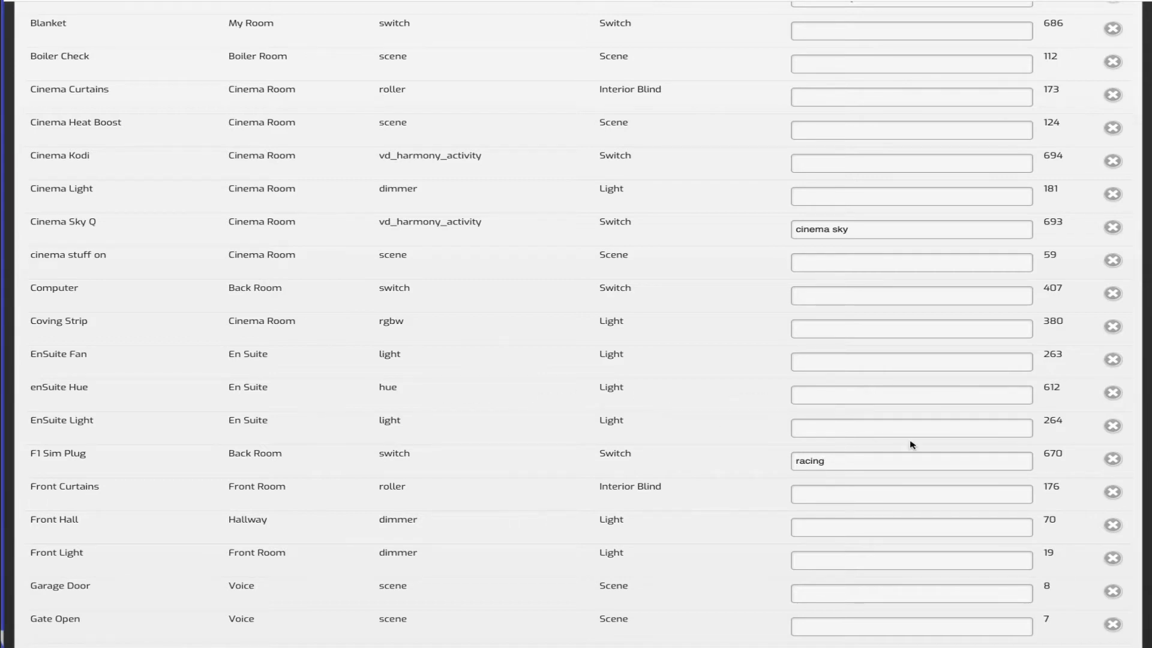
{"action": "scroll", "coordinate": [911, 442], "scroll_direction": "down", "scroll_amount": 1}
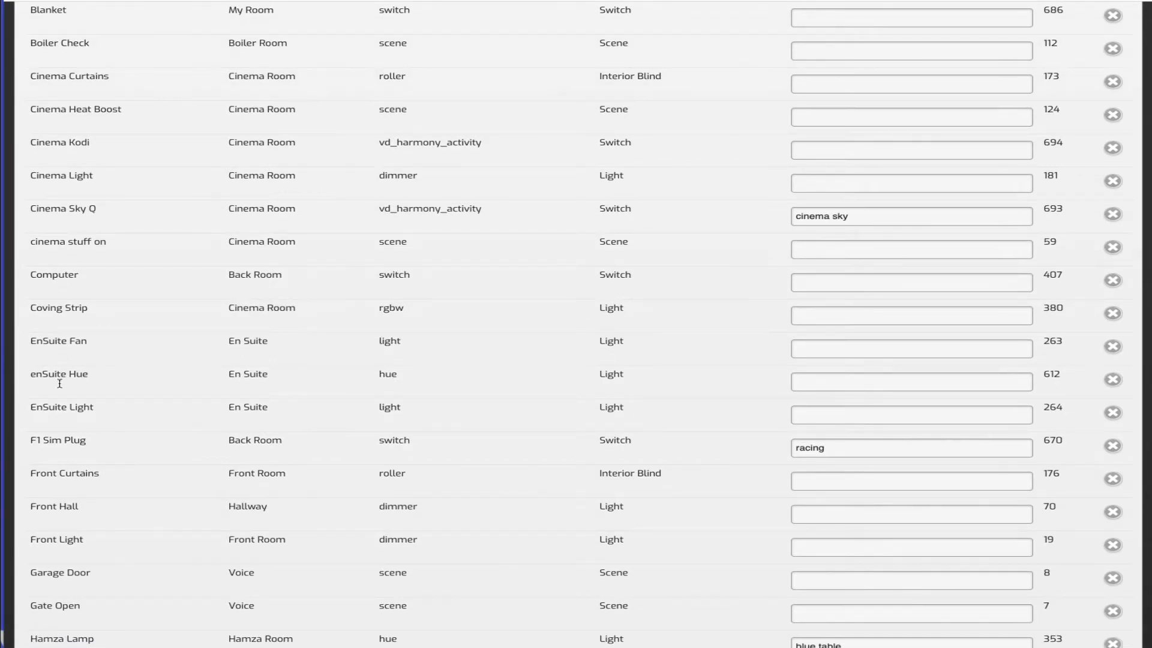
{"action": "scroll", "coordinate": [25, 478], "scroll_direction": "down", "scroll_amount": 1}
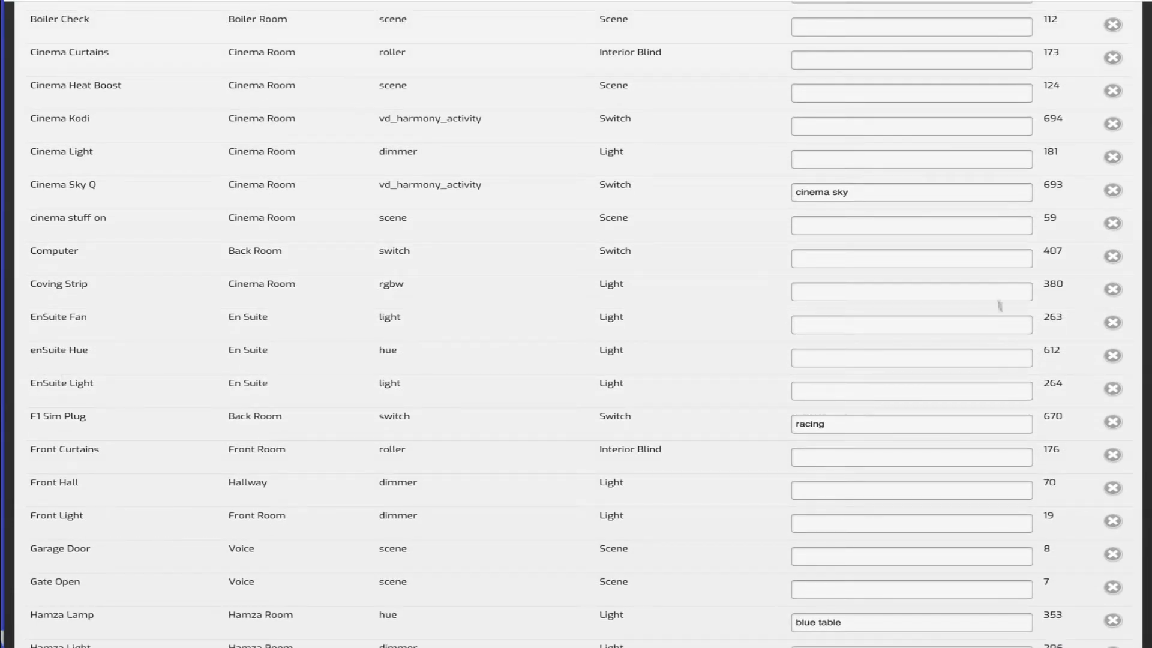
{"action": "scroll", "coordinate": [884, 198], "scroll_direction": "up", "scroll_amount": 3}
{"action": "scroll", "coordinate": [871, 192], "scroll_direction": "down", "scroll_amount": 5}
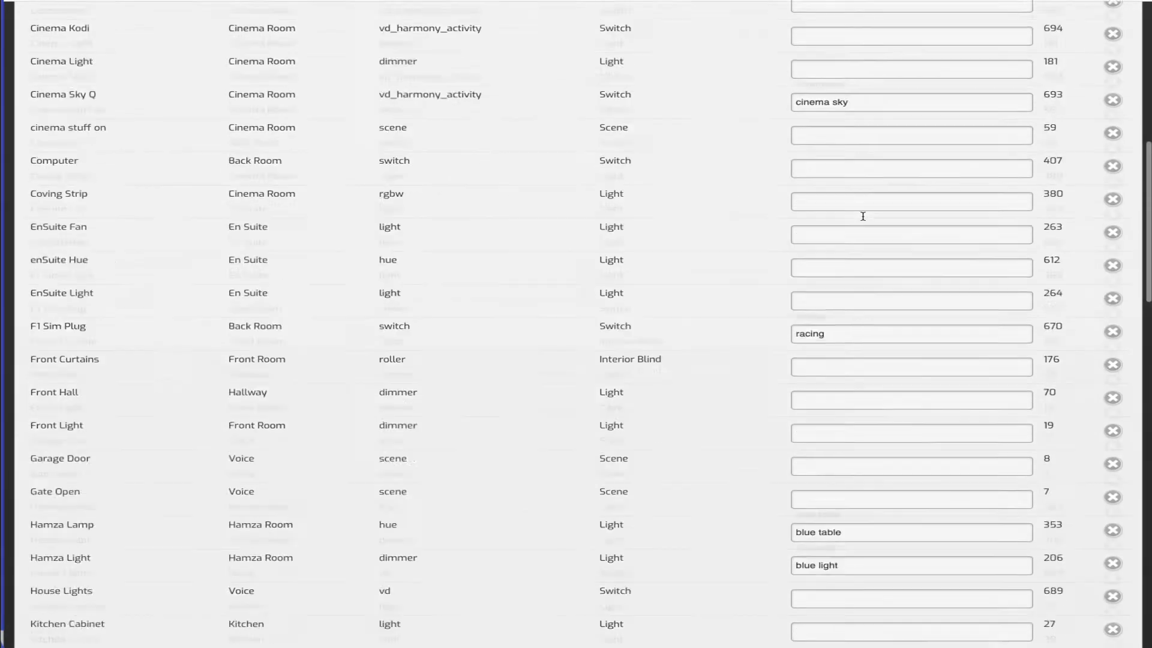
Step: Review further Alexa entries and their aliases down to the My Room devices, and return to the beginning of the Amazon Alexa page
{"action": "scroll", "coordinate": [863, 216], "scroll_direction": "down", "scroll_amount": 5}
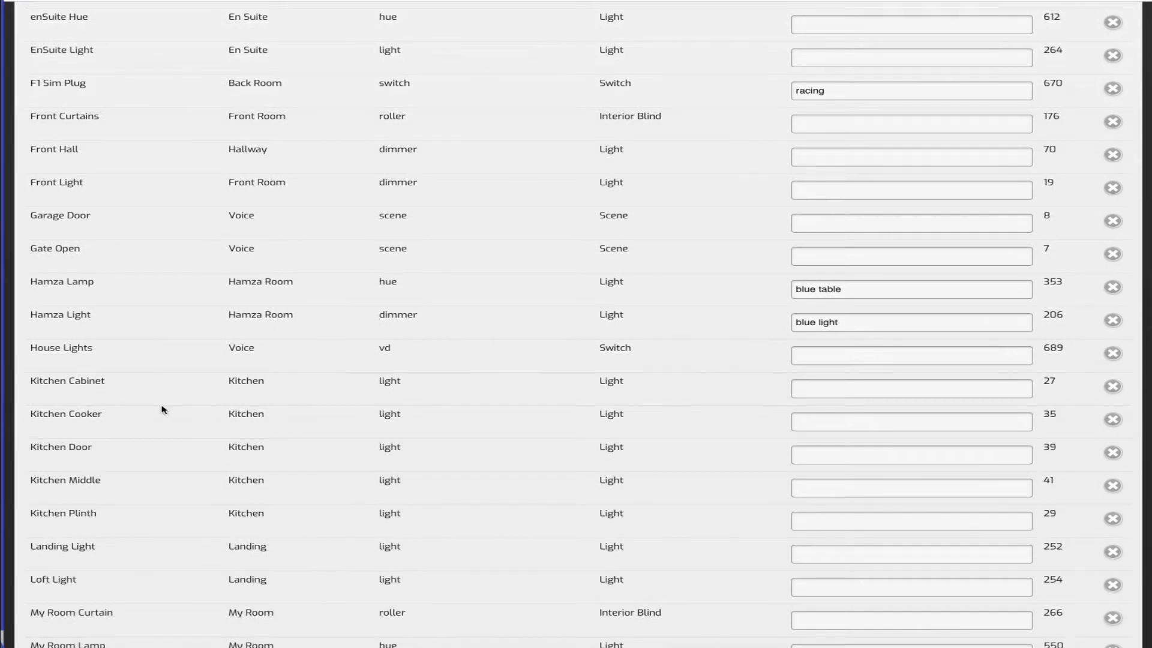
{"action": "scroll", "coordinate": [162, 410], "scroll_direction": "up", "scroll_amount": 4}
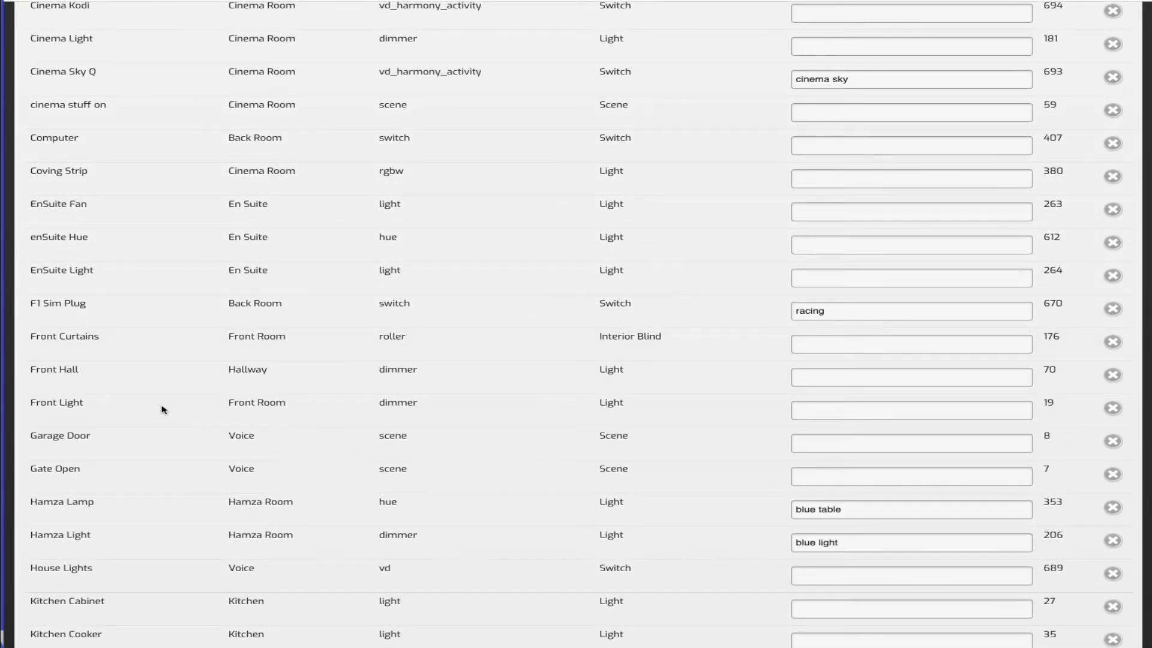
{"action": "scroll", "coordinate": [162, 409], "scroll_direction": "up", "scroll_amount": 10}
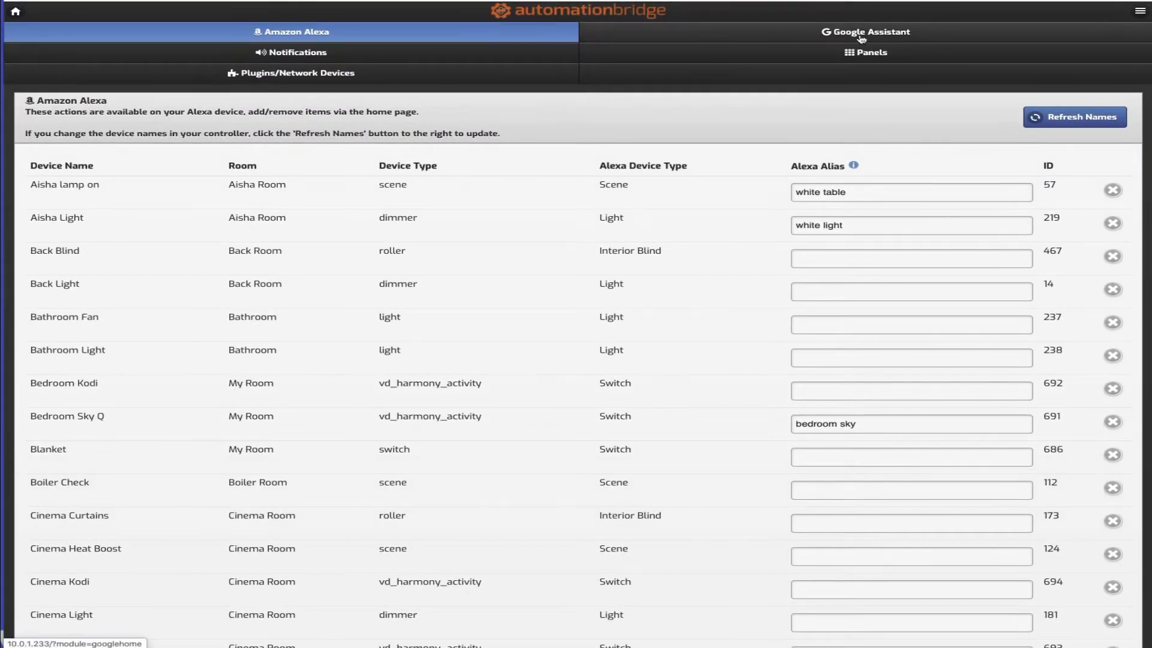
Step: Open the Google Assistant page and examine the exposed devices, including the Google alias of F1 Sim Plug
{"action": "left_click", "coordinate": [860, 40]}
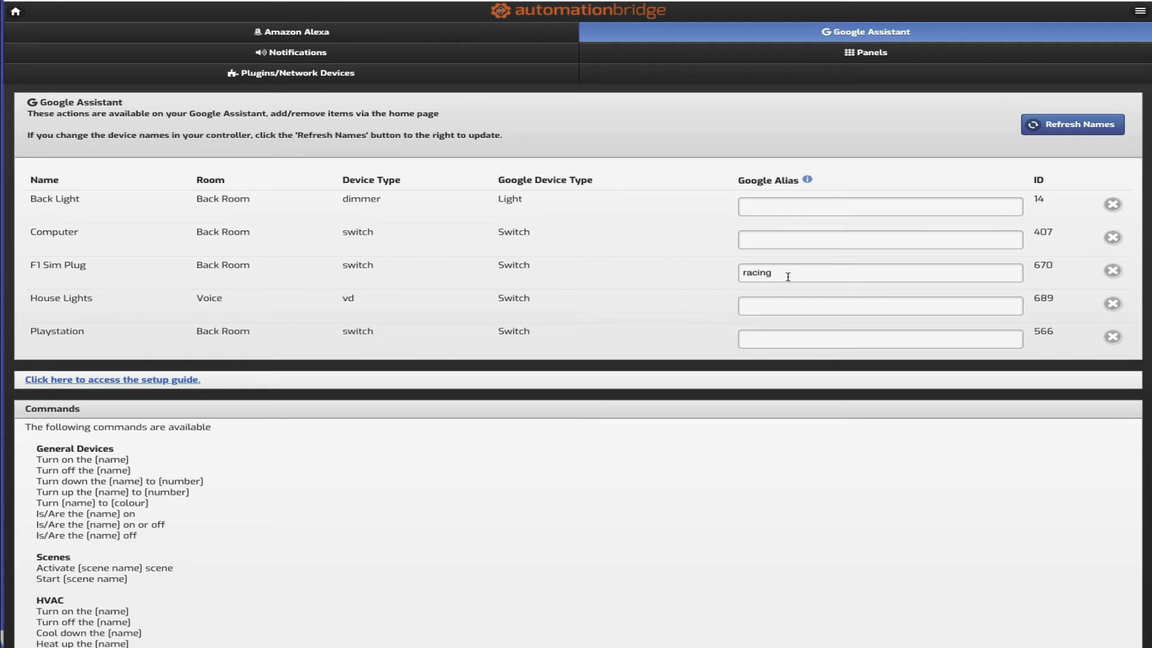
{"action": "left_click", "coordinate": [754, 276]}
{"action": "left_click", "coordinate": [665, 278]}
Step: Open the Notifications page and review its triggers and the Pushover, Web URL, Google Assistant and Sonos sections
{"action": "left_click", "coordinate": [333, 57]}
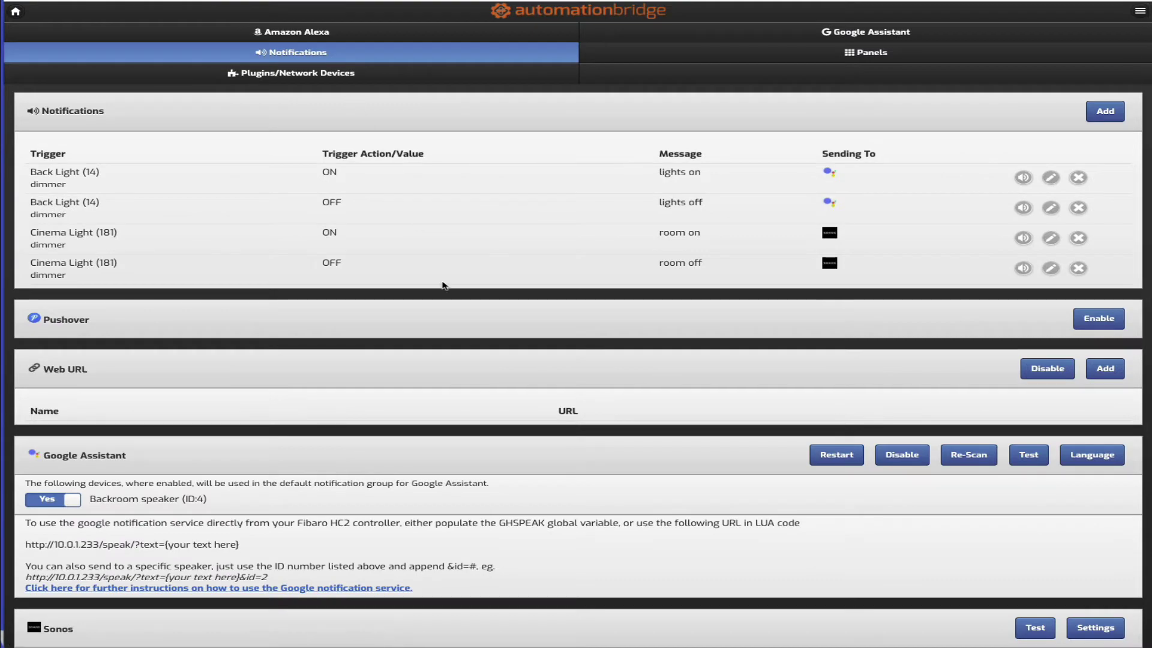
{"action": "scroll", "coordinate": [444, 285], "scroll_direction": "down", "scroll_amount": 1}
{"action": "scroll", "coordinate": [444, 285], "scroll_direction": "down", "scroll_amount": 5}
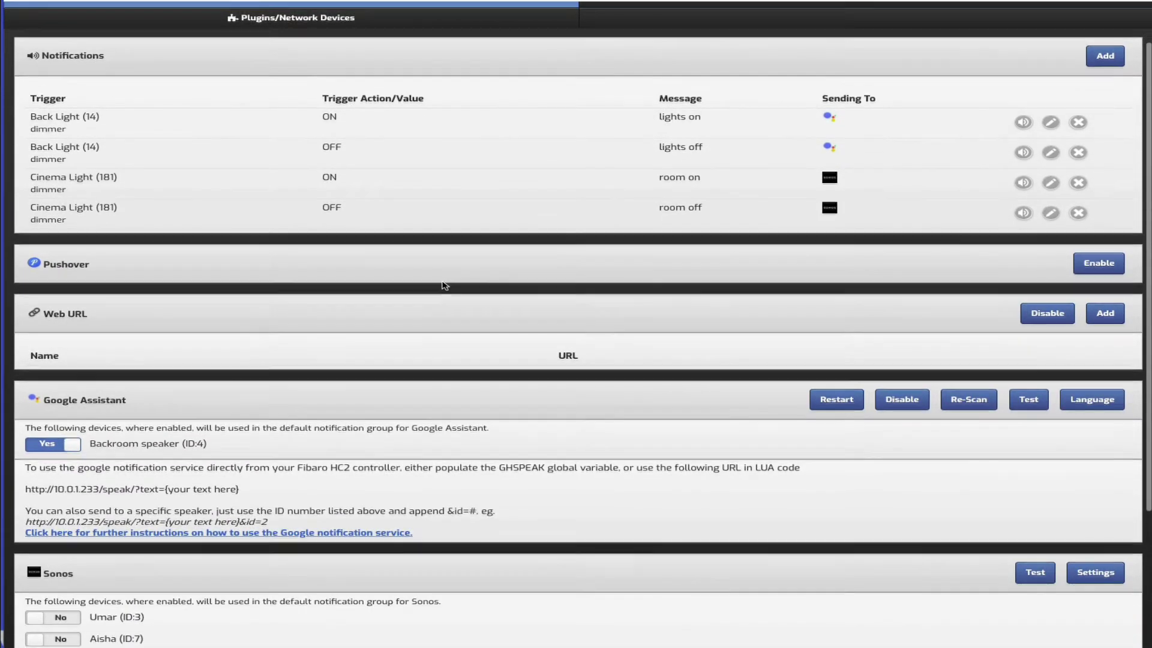
{"action": "scroll", "coordinate": [444, 286], "scroll_direction": "down", "scroll_amount": 1}
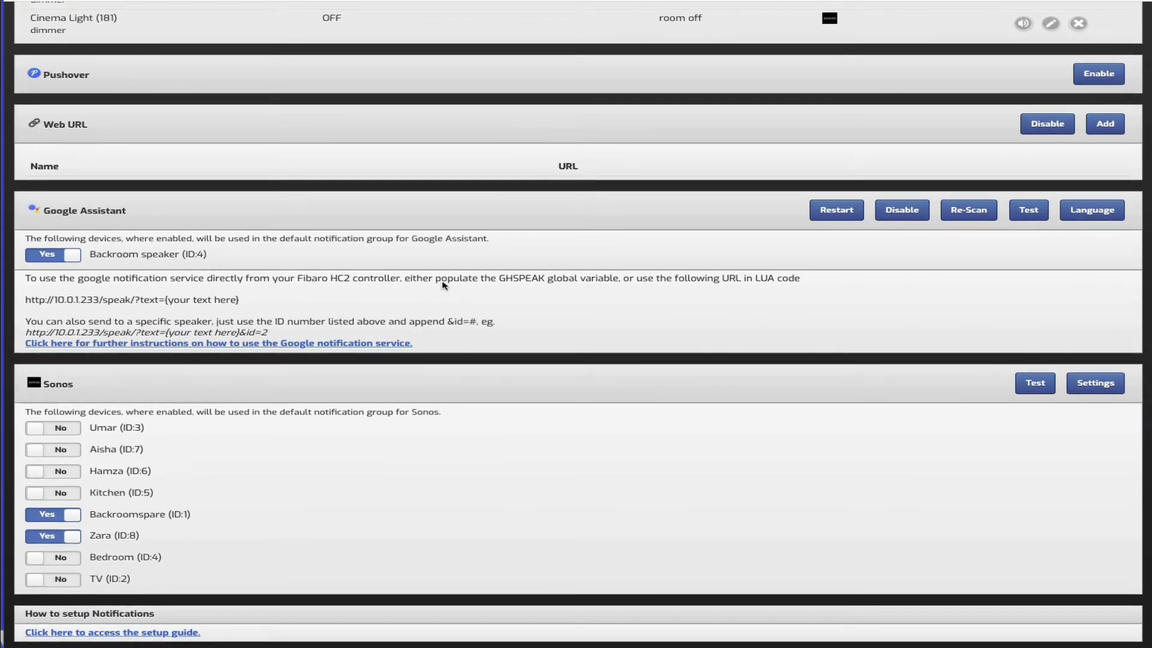
{"action": "scroll", "coordinate": [259, 370], "scroll_direction": "up", "scroll_amount": 7}
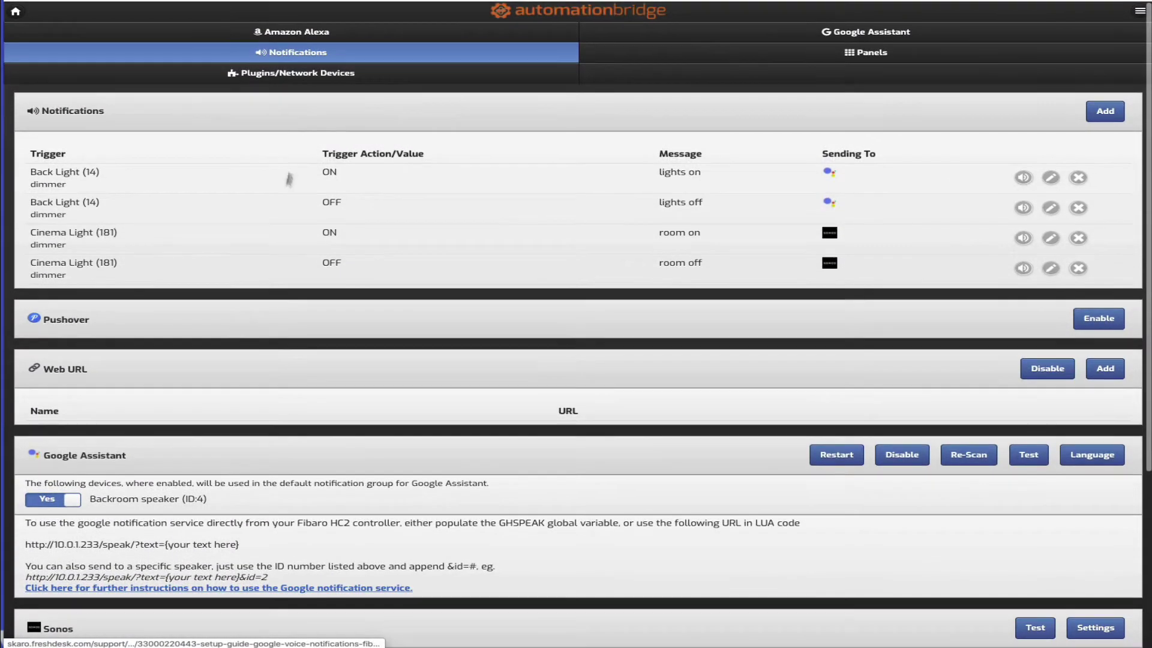
Step: Open the plugins and network devices page, and examine the Harmony Hub plugin's discovered hubs and activities
{"action": "left_click", "coordinate": [304, 75]}
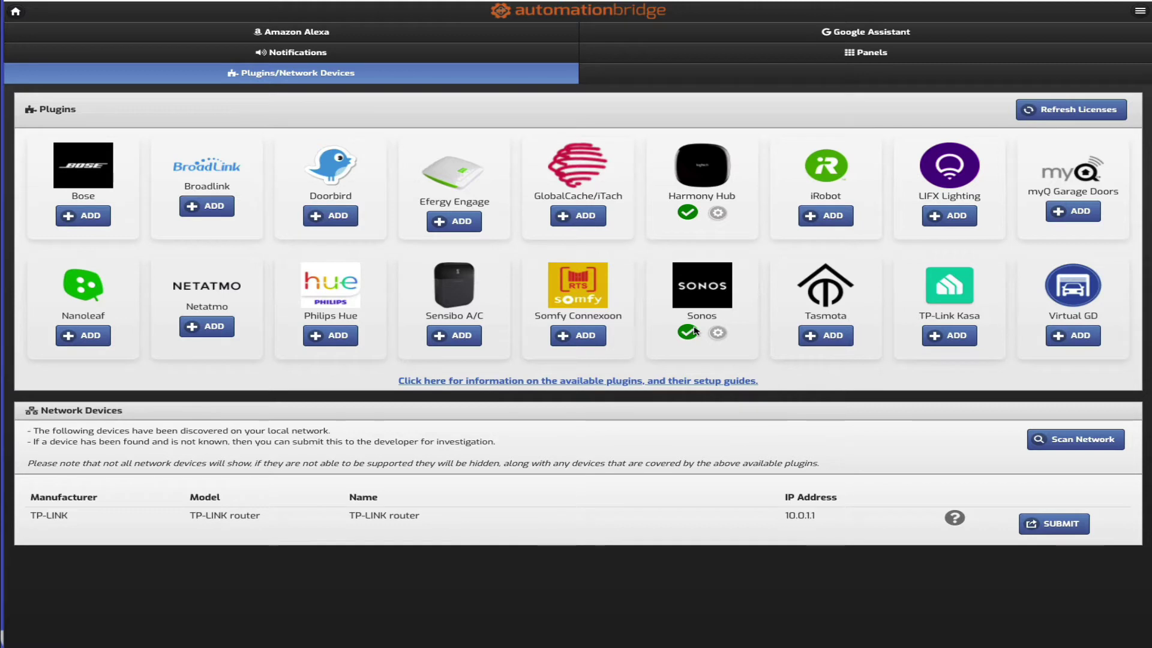
{"action": "mouse_move", "coordinate": [694, 330]}
{"action": "left_click", "coordinate": [717, 214]}
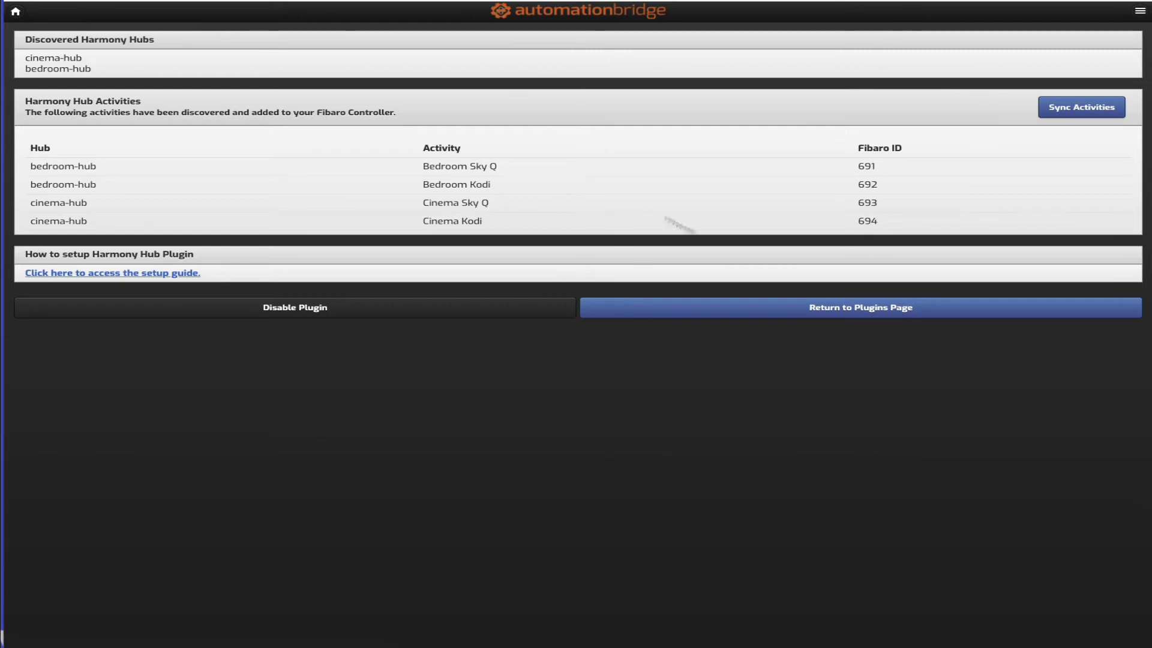
Step: Return to the plugins page by way of the home page and examine the Sonos plugin's speakers and voice announcement settings
{"action": "left_click", "coordinate": [15, 11]}
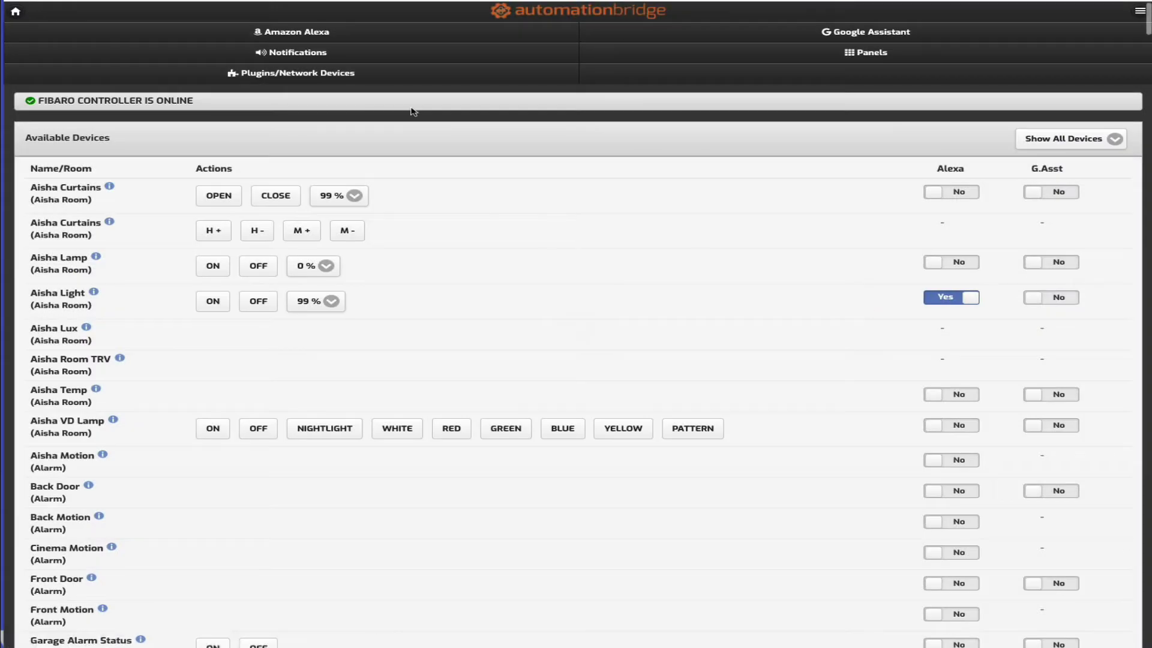
{"action": "left_click", "coordinate": [358, 77]}
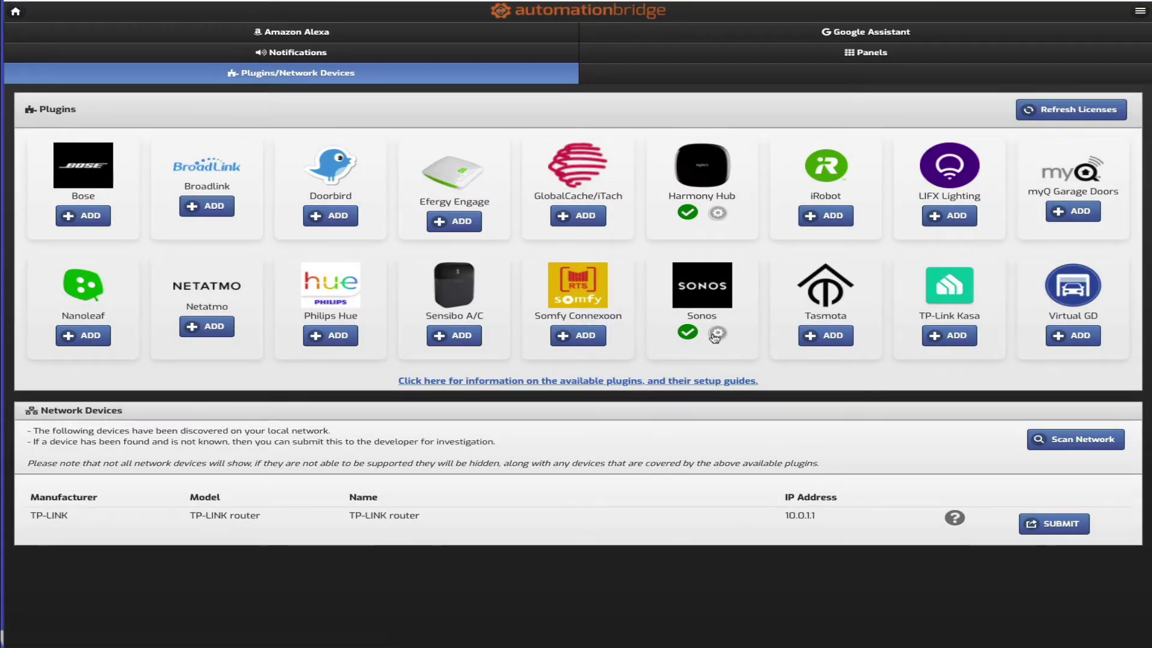
{"action": "left_click", "coordinate": [718, 335]}
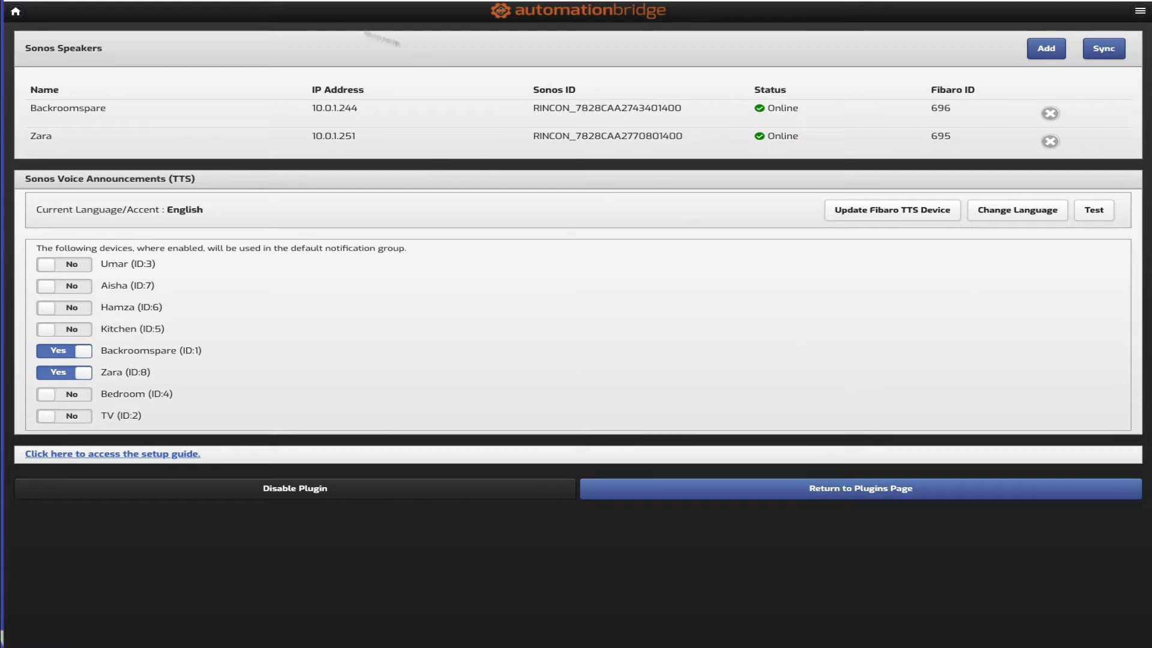
Step: Leave the Sonos plugin settings and review the Notifications page's triggers and its Google Assistant and Sonos default notification groups
{"action": "left_click", "coordinate": [16, 11]}
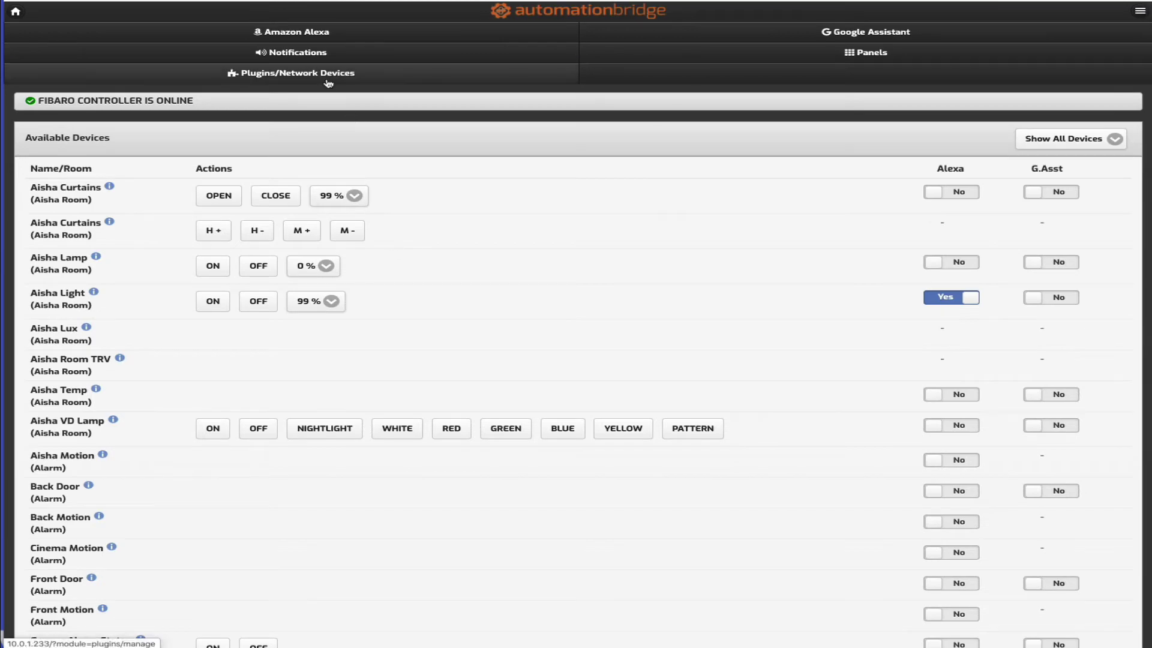
{"action": "left_click", "coordinate": [420, 73]}
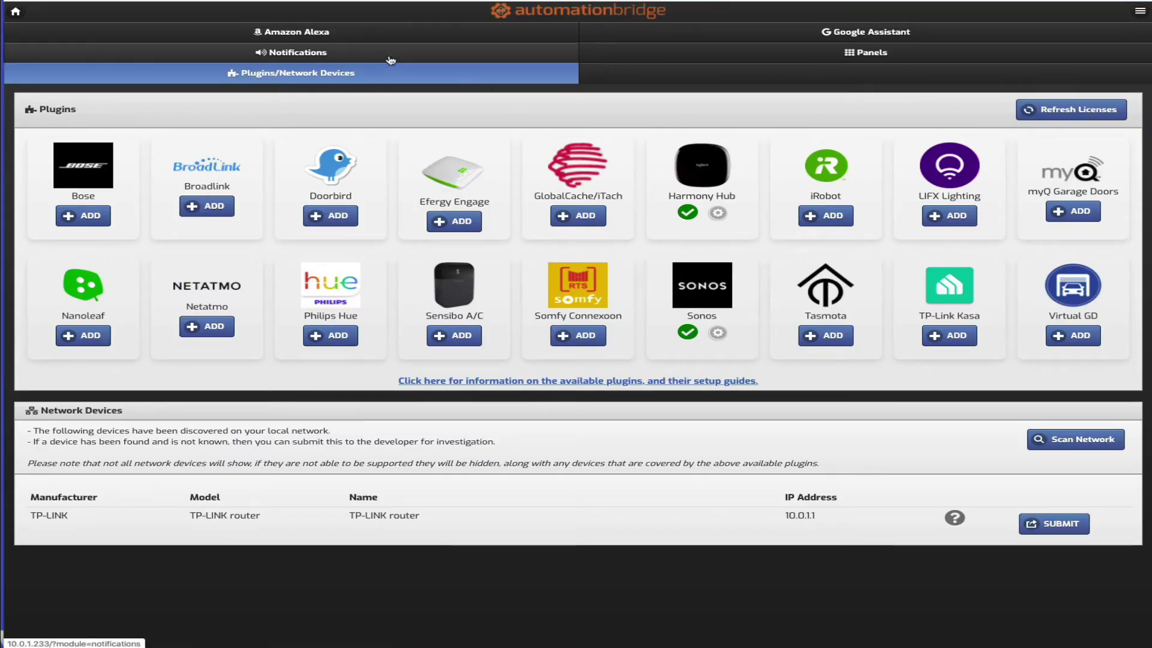
{"action": "left_click", "coordinate": [446, 57]}
{"action": "scroll", "coordinate": [615, 293], "scroll_direction": "down", "scroll_amount": 2}
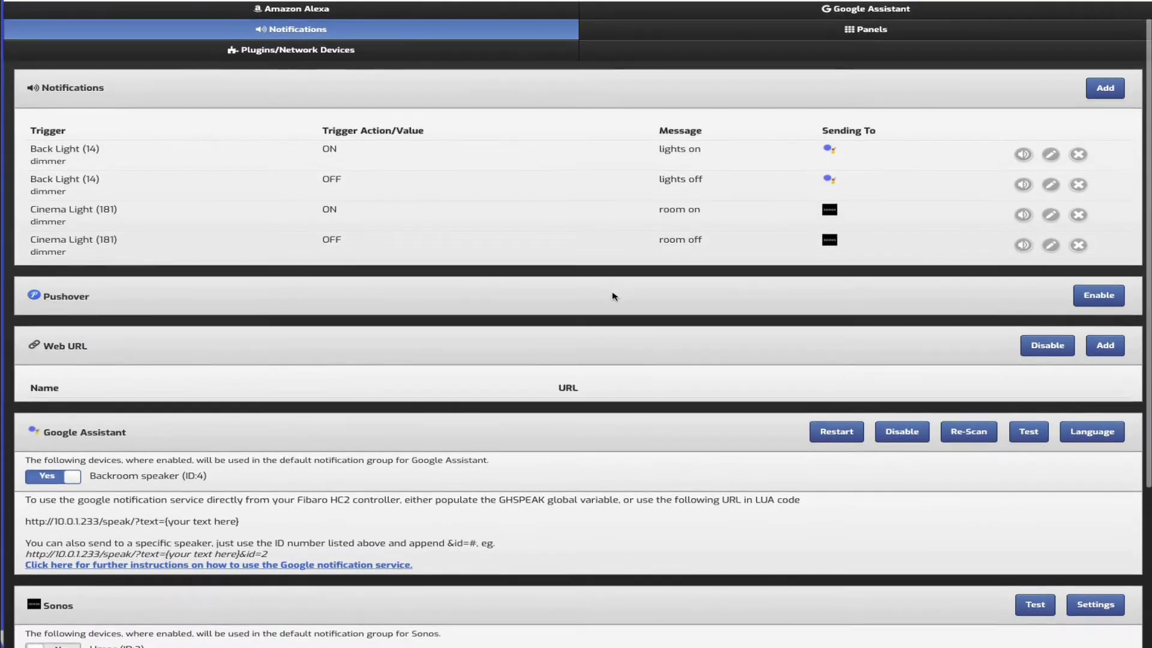
{"action": "scroll", "coordinate": [614, 296], "scroll_direction": "down", "scroll_amount": 3}
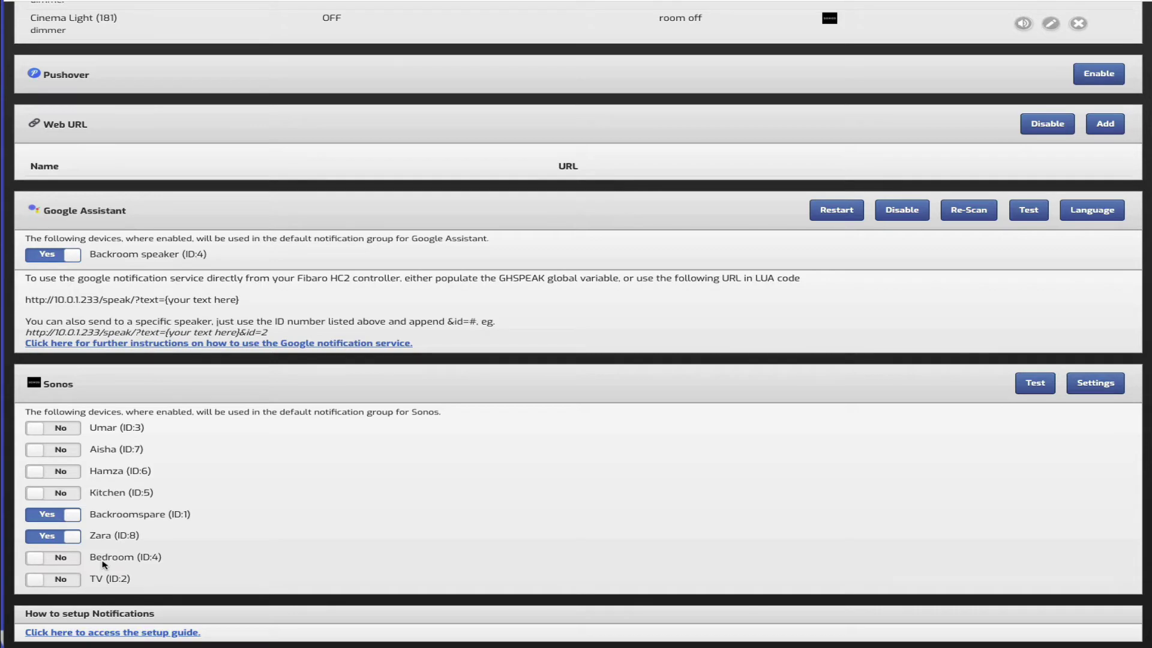
{"action": "scroll", "coordinate": [239, 502], "scroll_direction": "up", "scroll_amount": 2}
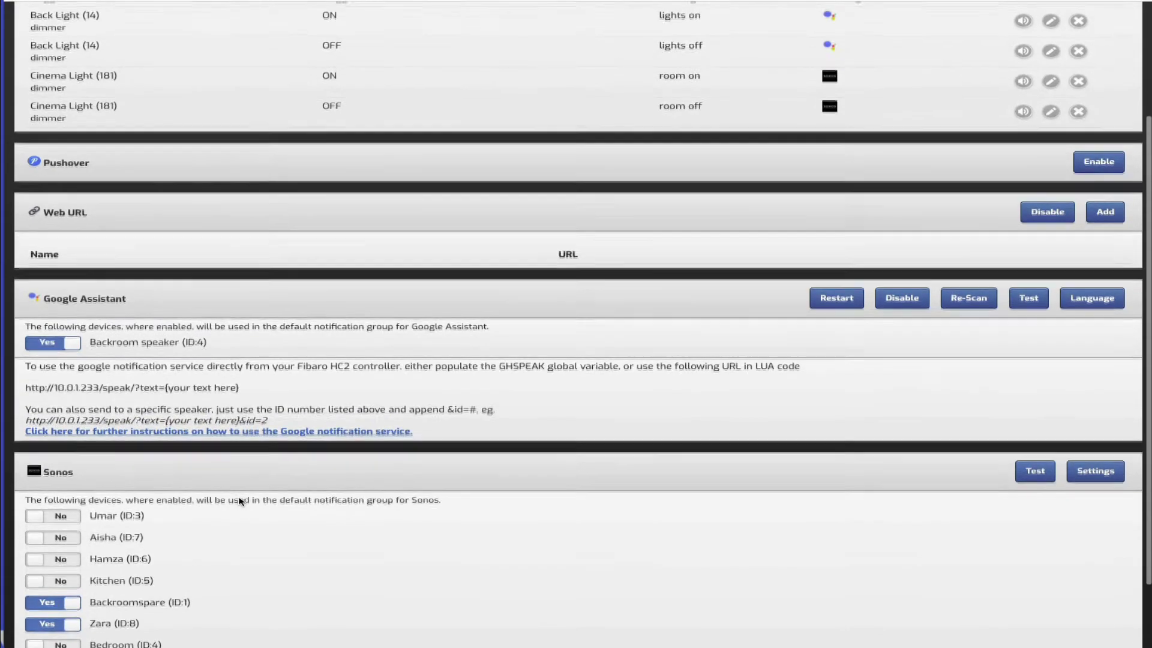
{"action": "scroll", "coordinate": [239, 501], "scroll_direction": "up", "scroll_amount": 2}
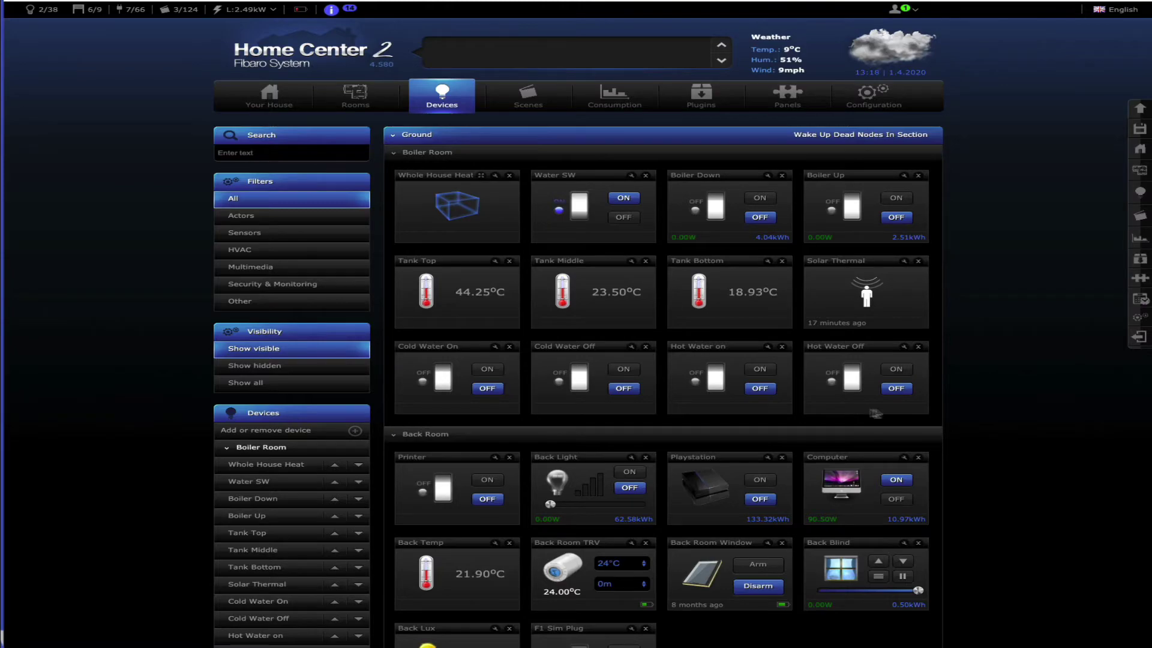
Step: Switch to the Fibaro Home Center 2 device list and force communications with the Kitchen Temp sensor
{"action": "scroll", "coordinate": [899, 414], "scroll_direction": "down", "scroll_amount": 3}
{"action": "scroll", "coordinate": [899, 414], "scroll_direction": "down", "scroll_amount": 4}
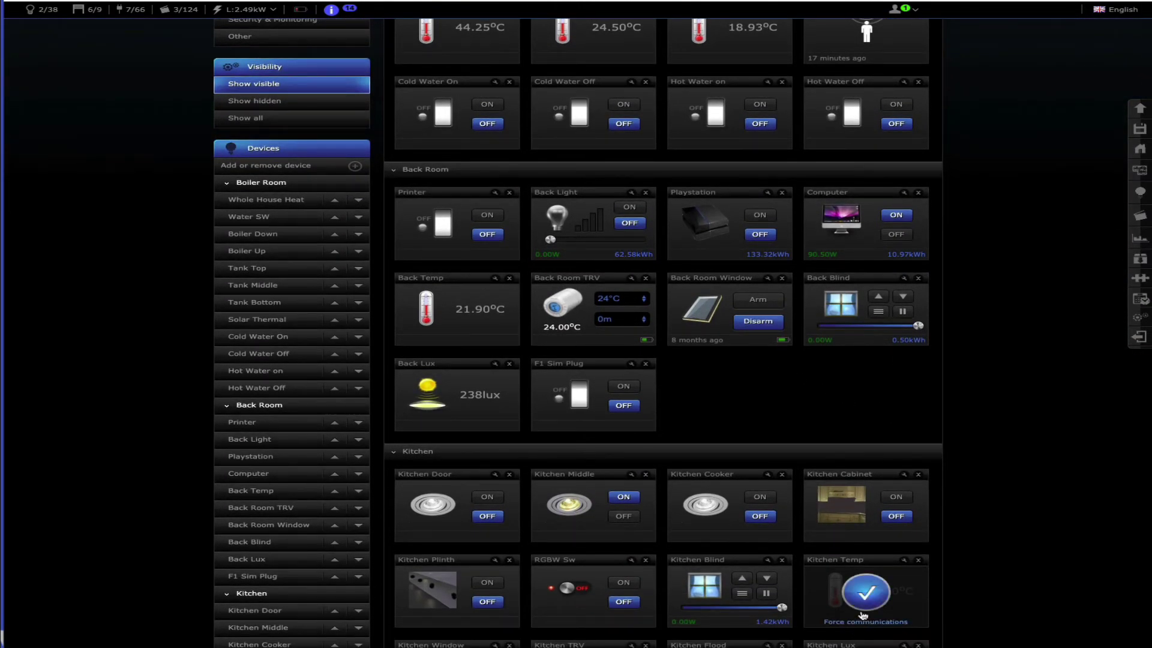
{"action": "left_click", "coordinate": [866, 593]}
{"action": "left_click", "coordinate": [707, 37]}
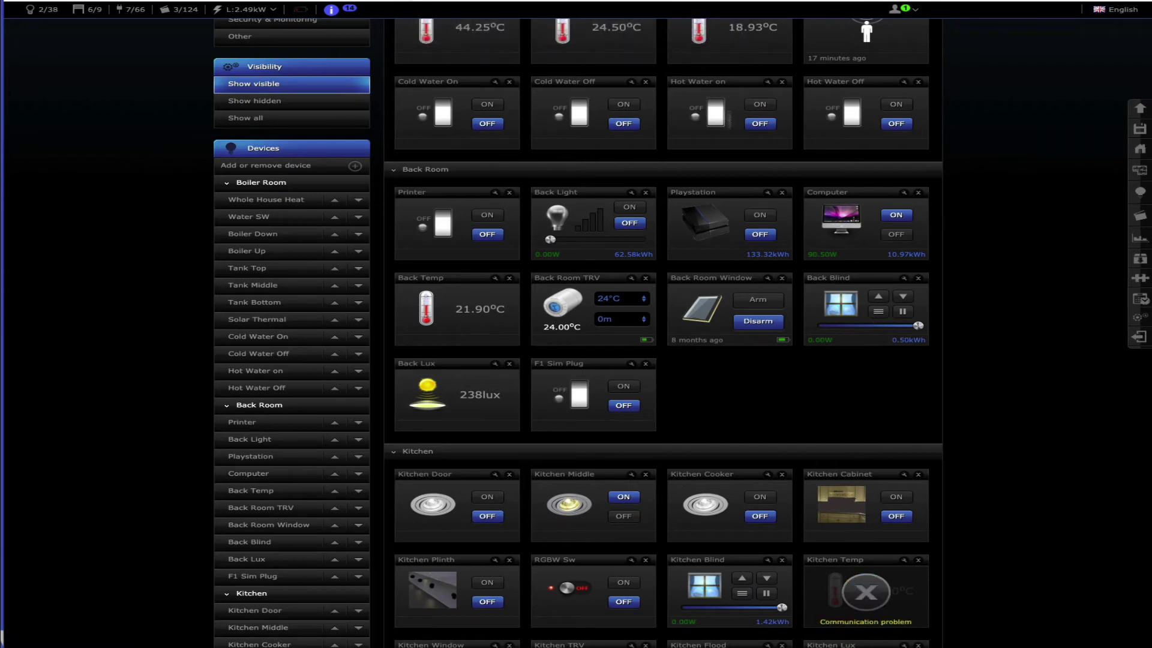
Step: Turn the Back Light in the Back Room on and off again to test its voice notifications
{"action": "left_click", "coordinate": [630, 208]}
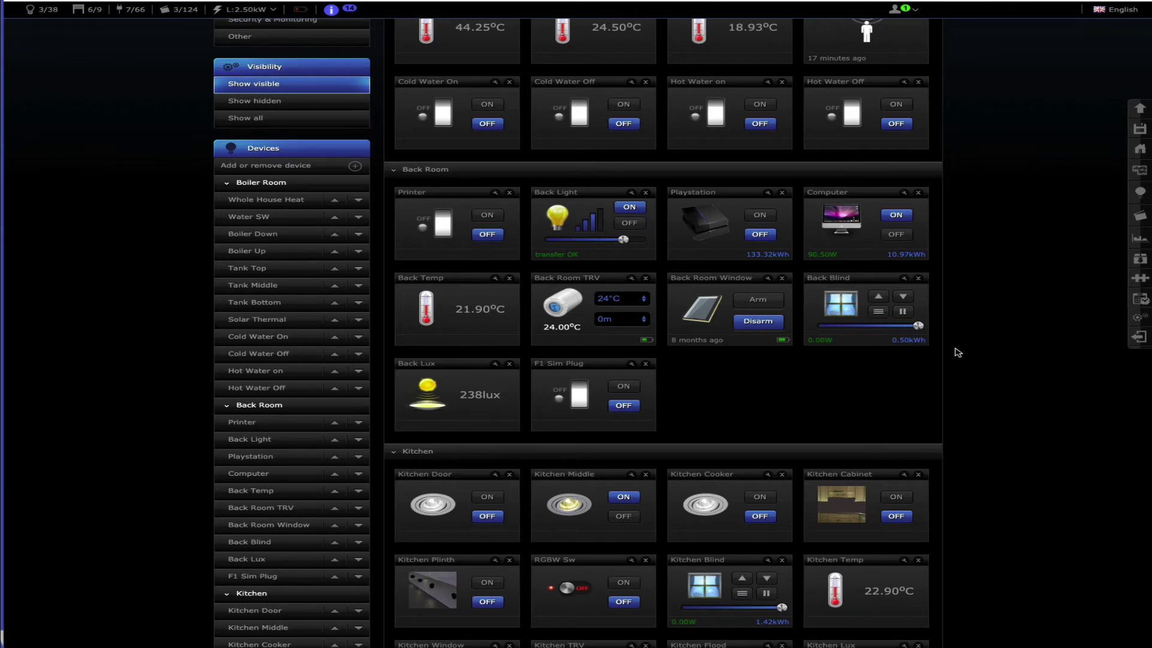
{"action": "left_click", "coordinate": [631, 225]}
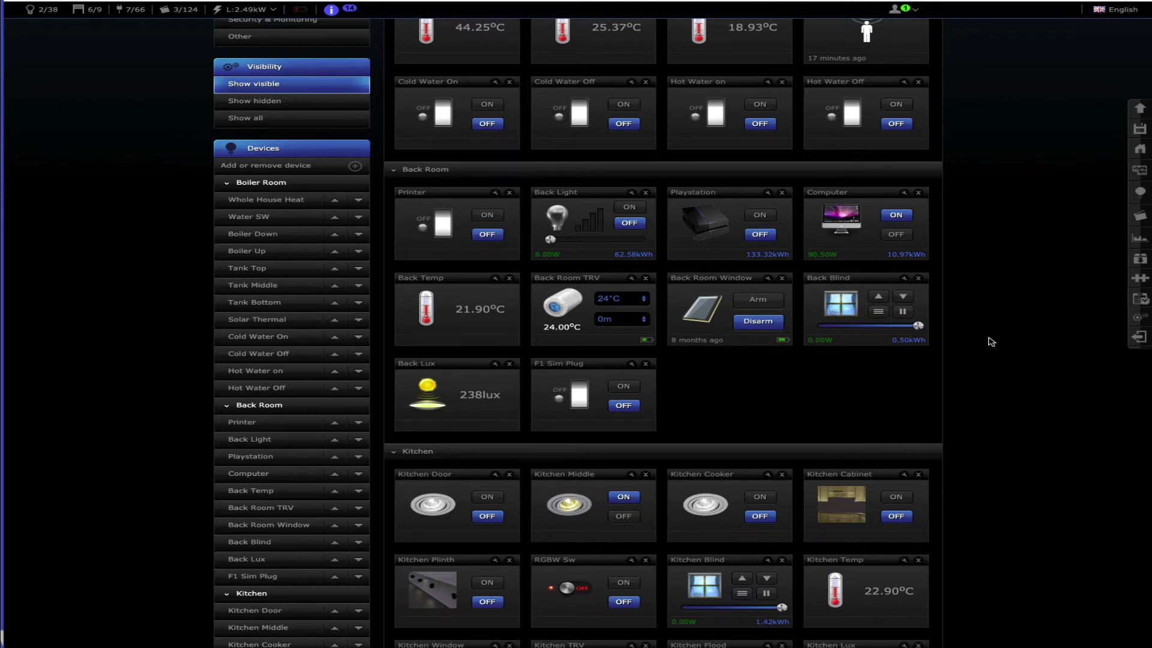
Step: Find the Cinema Light in the Cinema Room and turn it on and off again to test its Sonos notifications
{"action": "scroll", "coordinate": [991, 342], "scroll_direction": "down", "scroll_amount": 3}
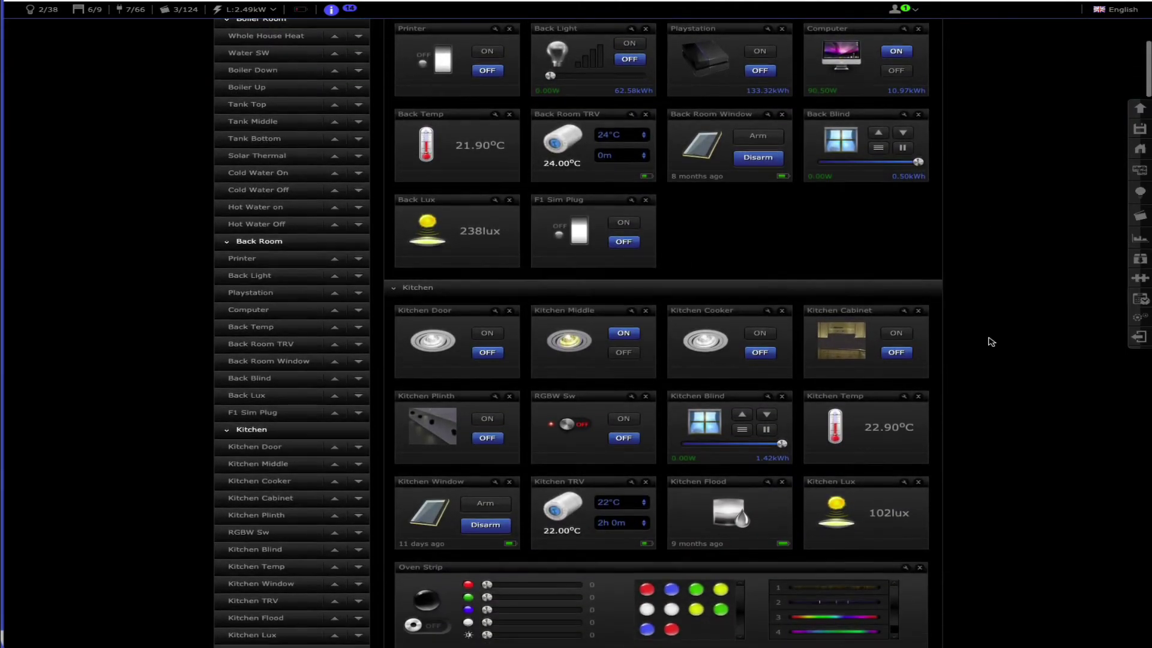
{"action": "scroll", "coordinate": [991, 342], "scroll_direction": "down", "scroll_amount": 15}
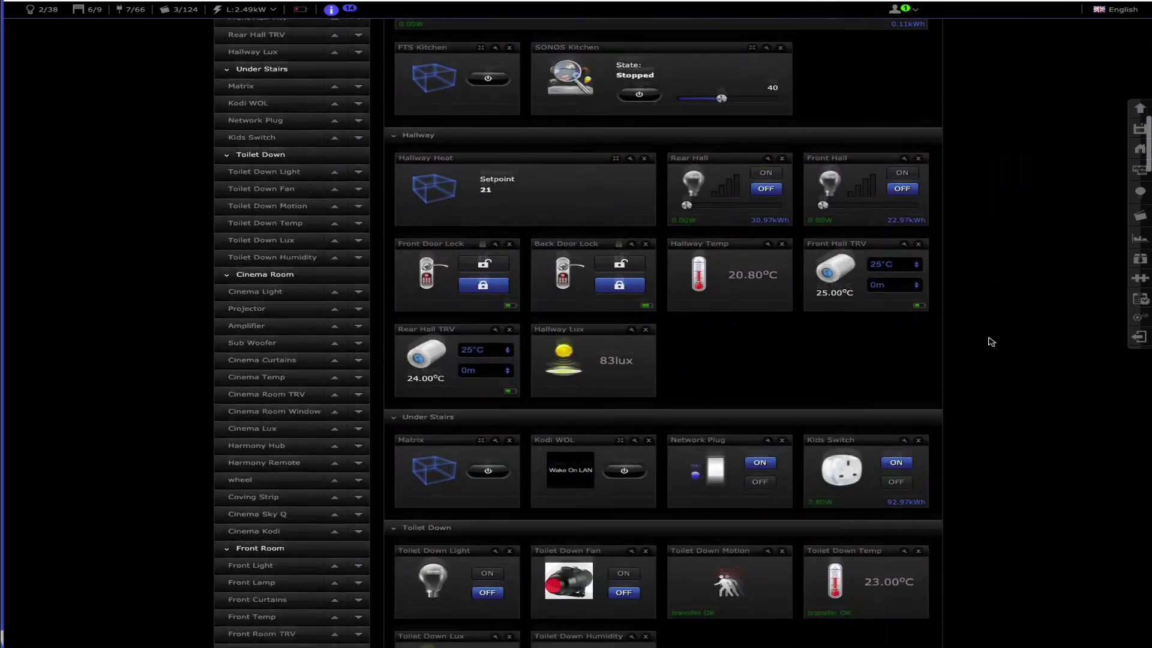
{"action": "scroll", "coordinate": [992, 342], "scroll_direction": "down", "scroll_amount": 8}
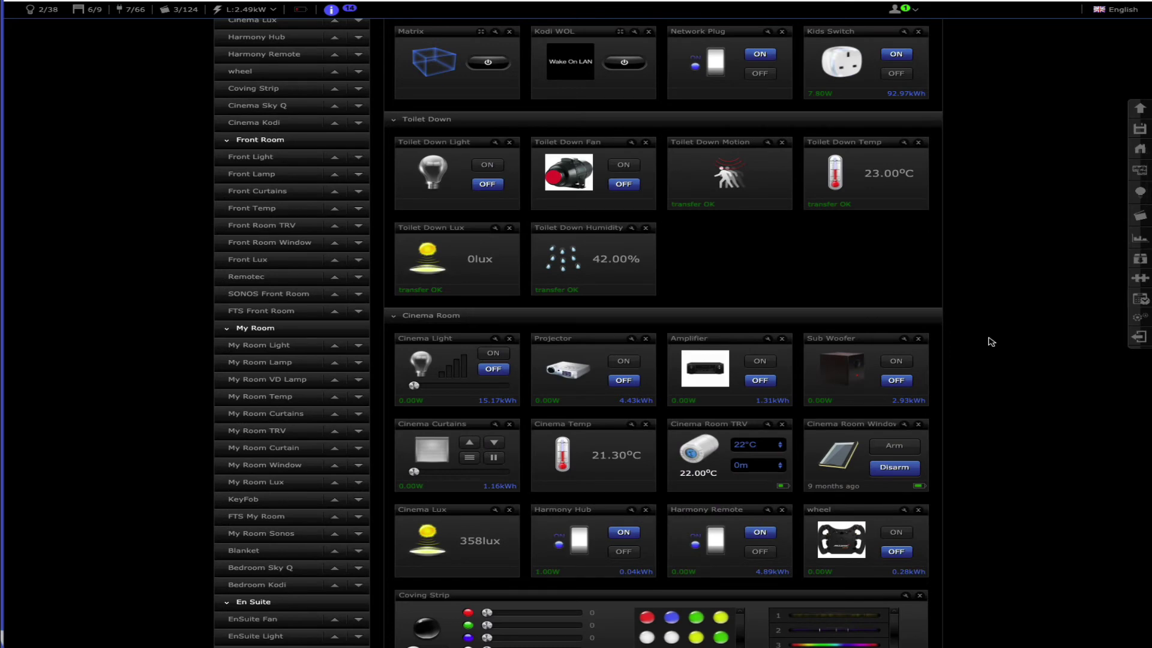
{"action": "scroll", "coordinate": [992, 341], "scroll_direction": "down", "scroll_amount": 3}
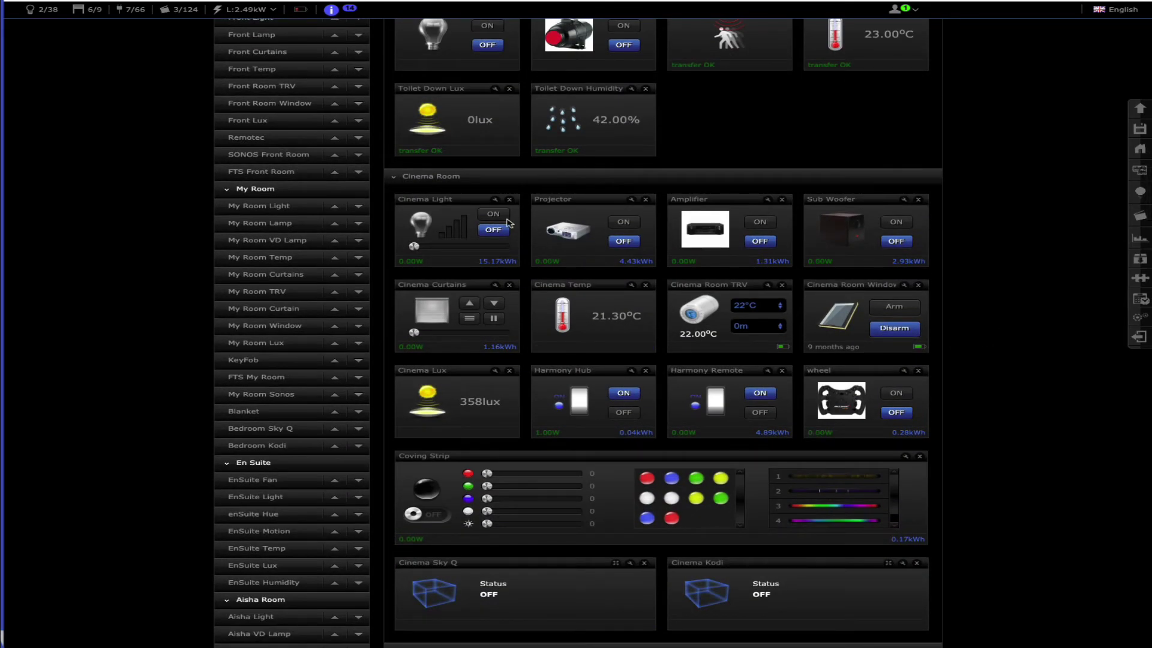
{"action": "left_click", "coordinate": [496, 217]}
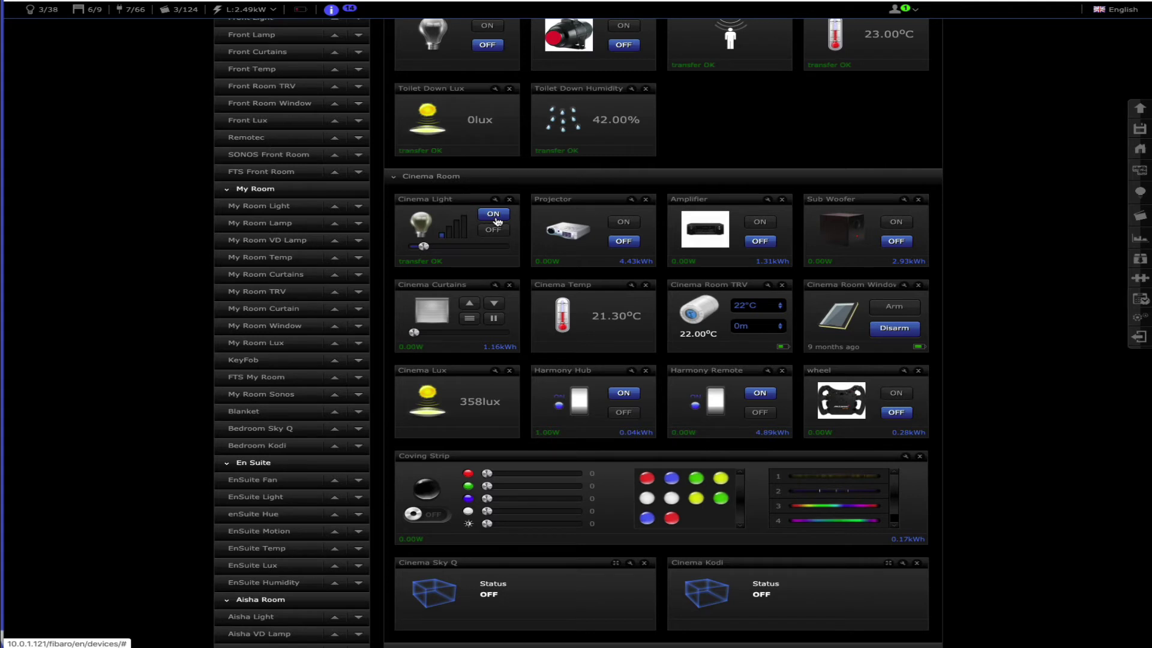
{"action": "left_click", "coordinate": [494, 232]}
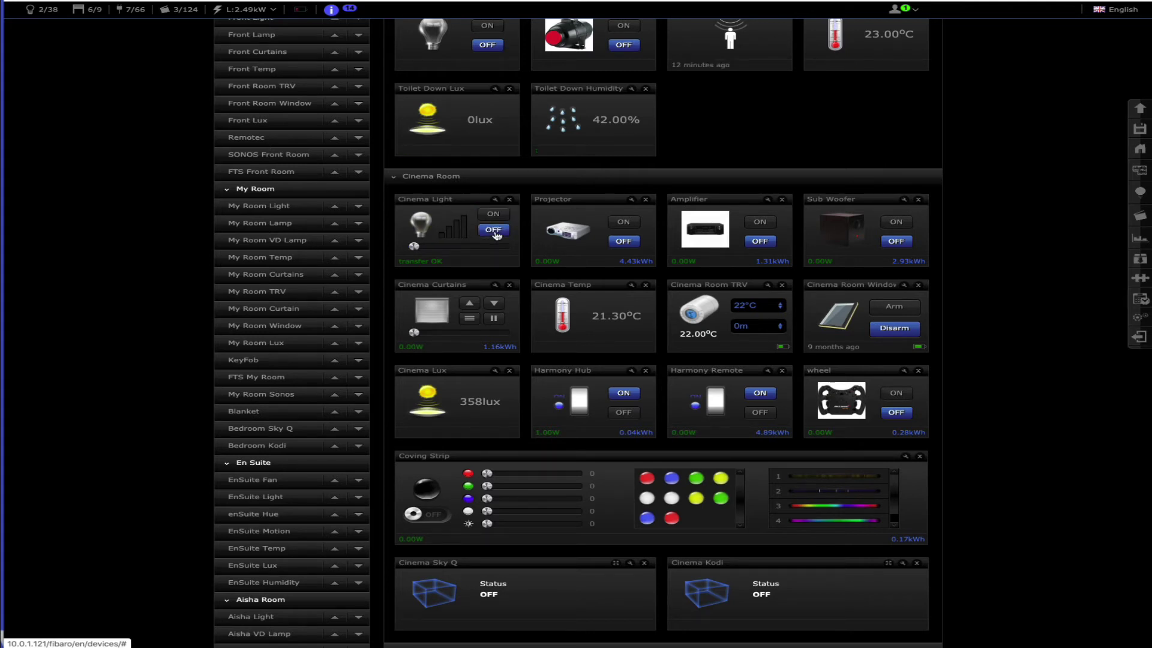
{"action": "scroll", "coordinate": [496, 236], "scroll_direction": "down", "scroll_amount": 1}
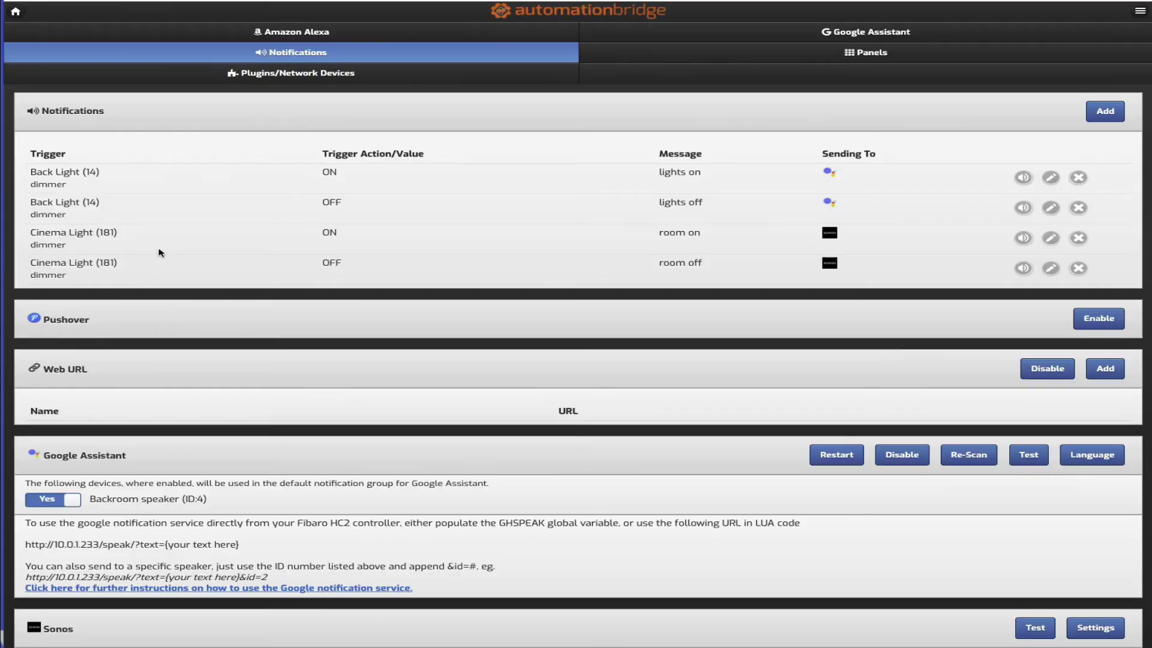
Step: Switch back to Automation Bridge's Notifications page and review the Google Assistant speak URL instructions and the Sonos notification group
{"action": "scroll", "coordinate": [160, 253], "scroll_direction": "down", "scroll_amount": 2}
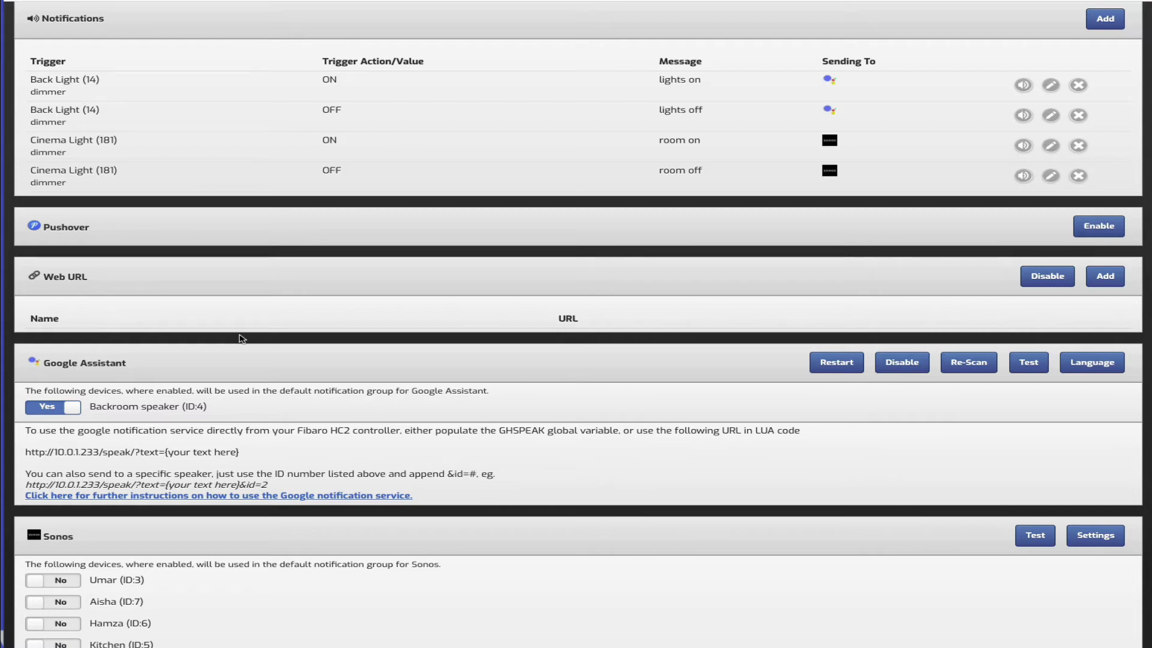
{"action": "scroll", "coordinate": [279, 338], "scroll_direction": "down", "scroll_amount": 2}
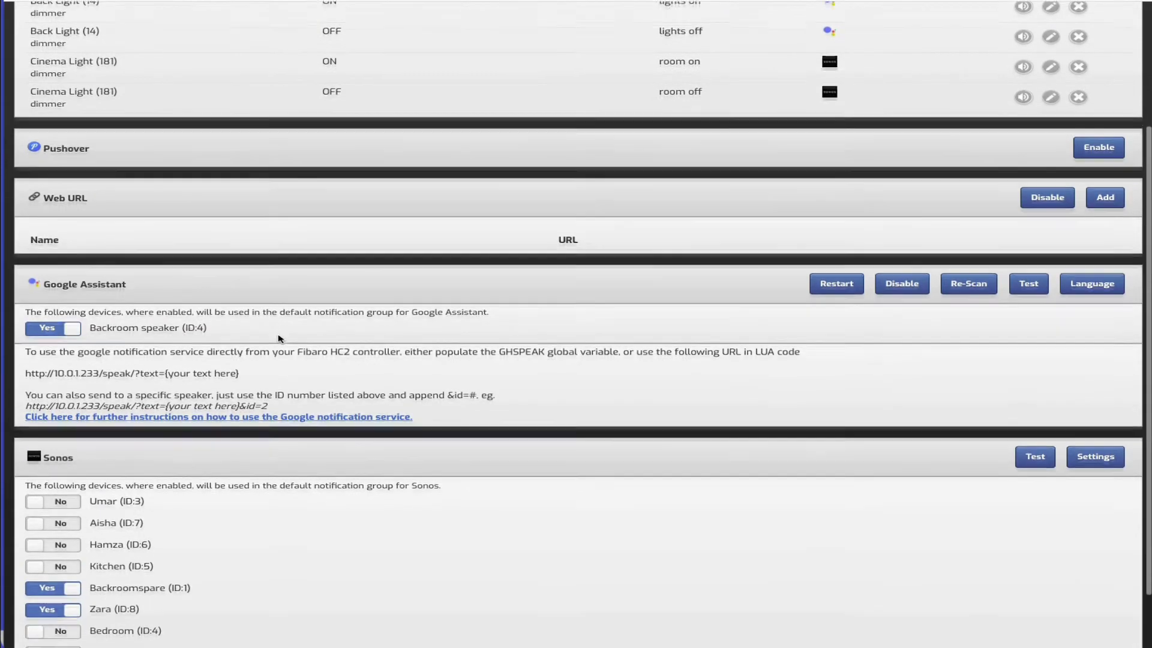
{"action": "scroll", "coordinate": [358, 53], "scroll_direction": "up", "scroll_amount": 4}
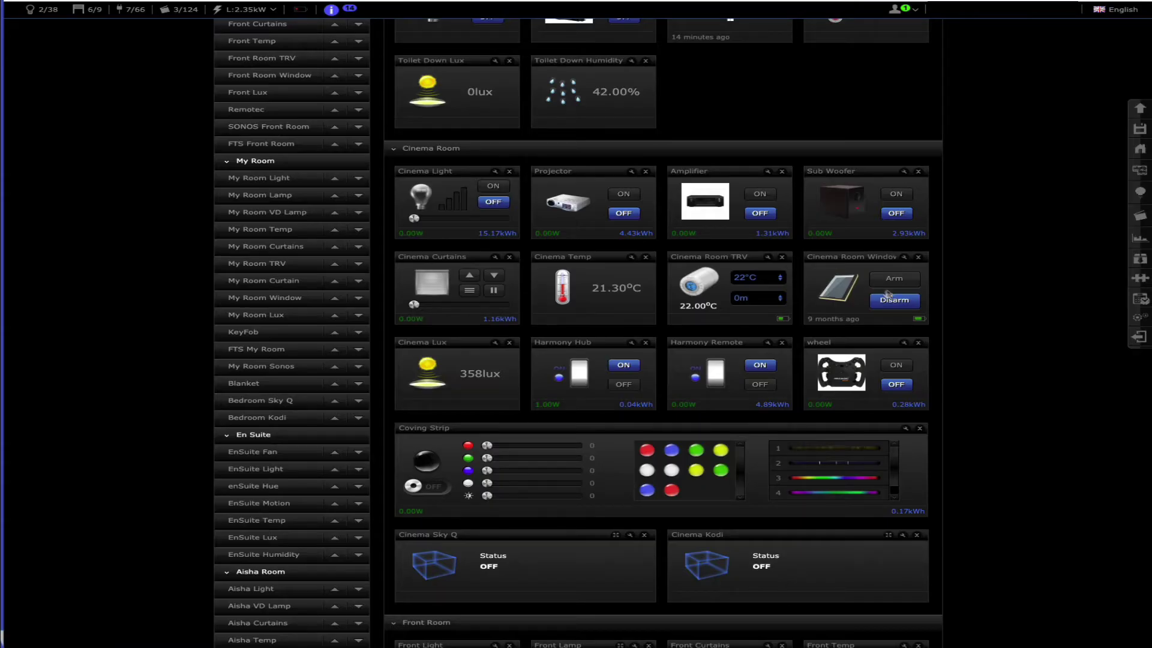
Step: Switch to Home Center 2 and open the settings of the Sonos speaker device beside VoiceAlertC4BE in the Unassigned section
{"action": "scroll", "coordinate": [994, 362], "scroll_direction": "down", "scroll_amount": 6}
{"action": "scroll", "coordinate": [994, 362], "scroll_direction": "down", "scroll_amount": 15}
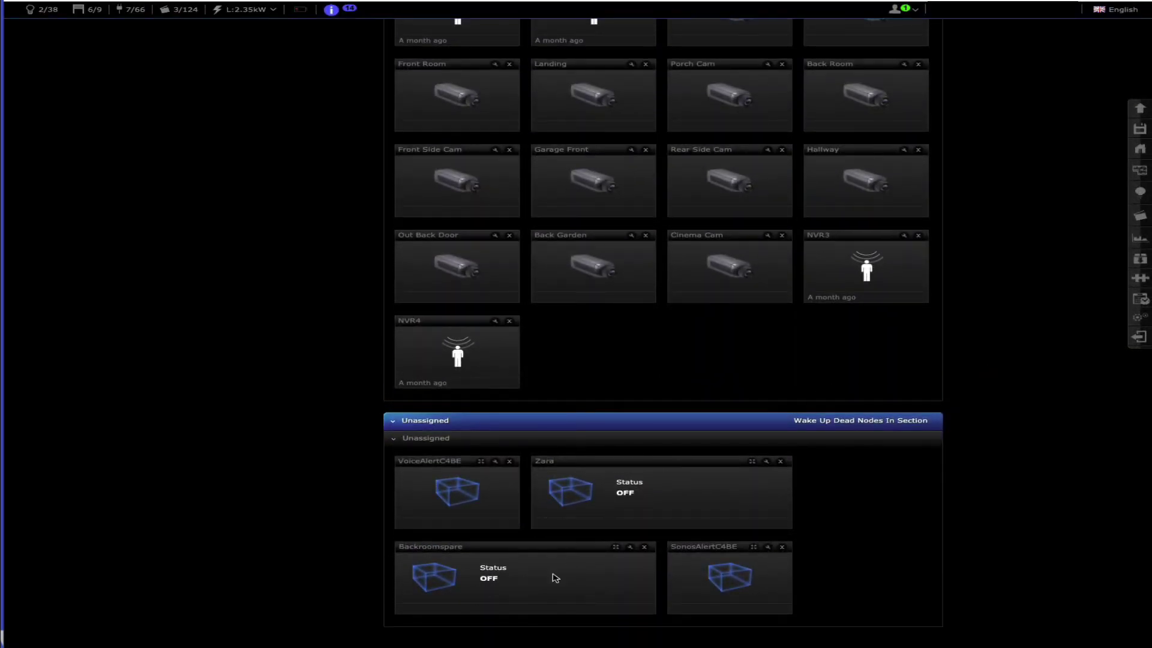
{"action": "left_click", "coordinate": [766, 466]}
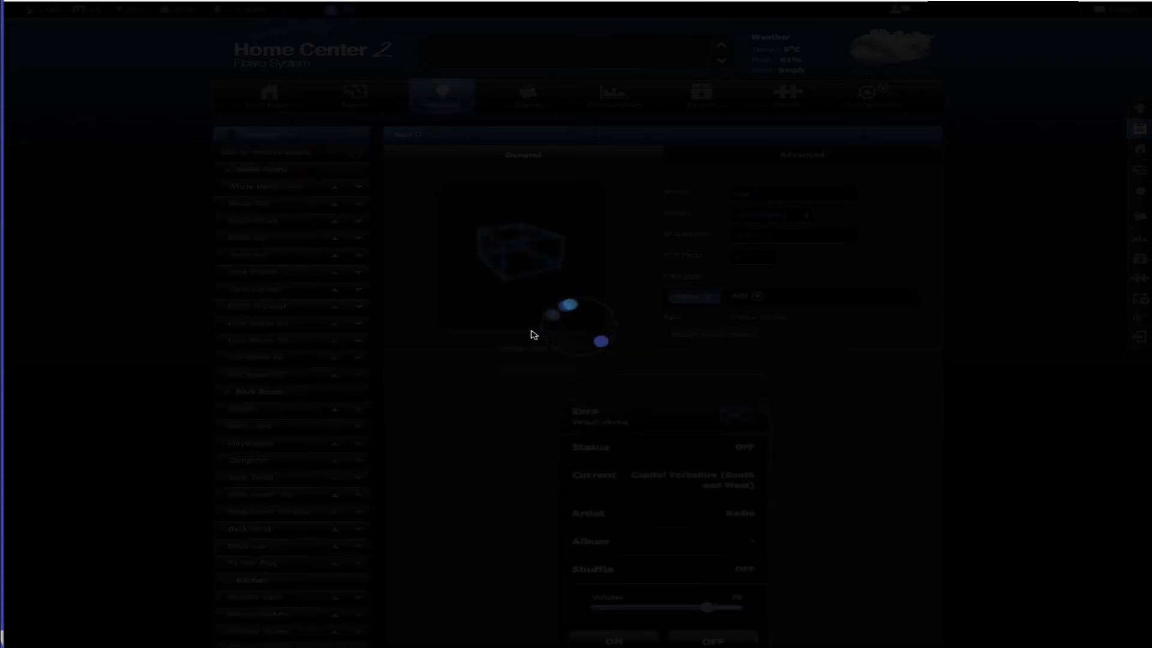
Step: Set the Sonos speaker's volume to 7, turn the speaker off, and review its playback controls
{"action": "scroll", "coordinate": [876, 391], "scroll_direction": "down", "scroll_amount": 5}
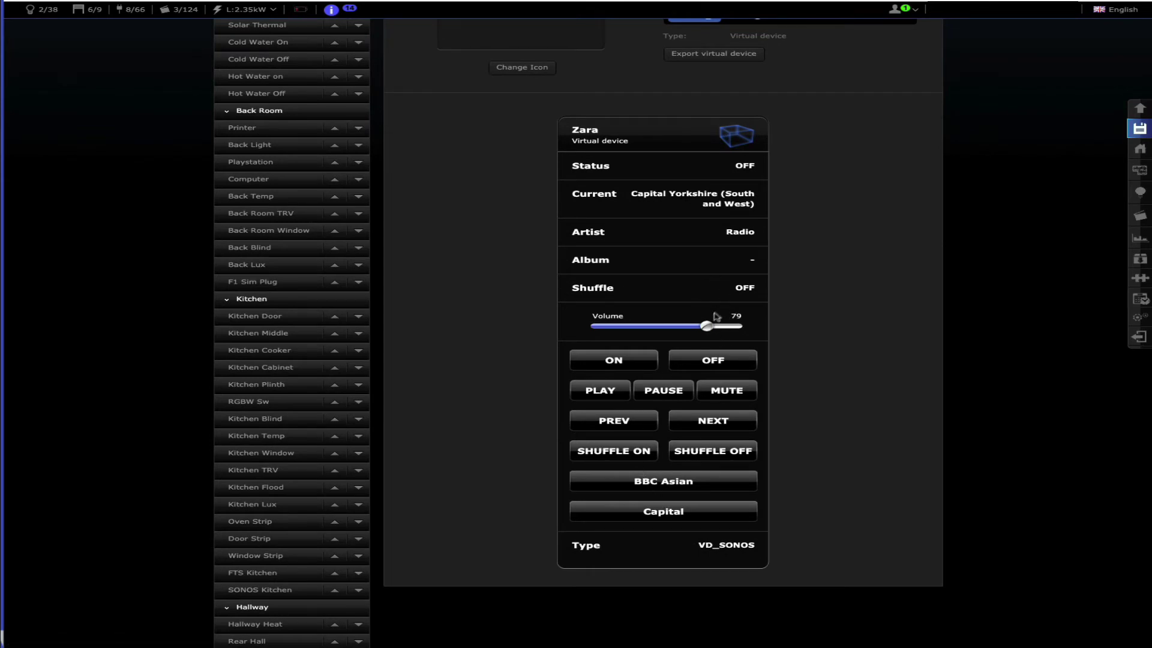
{"action": "left_click_drag", "start_coordinate": [706, 328], "coordinate": [604, 331]}
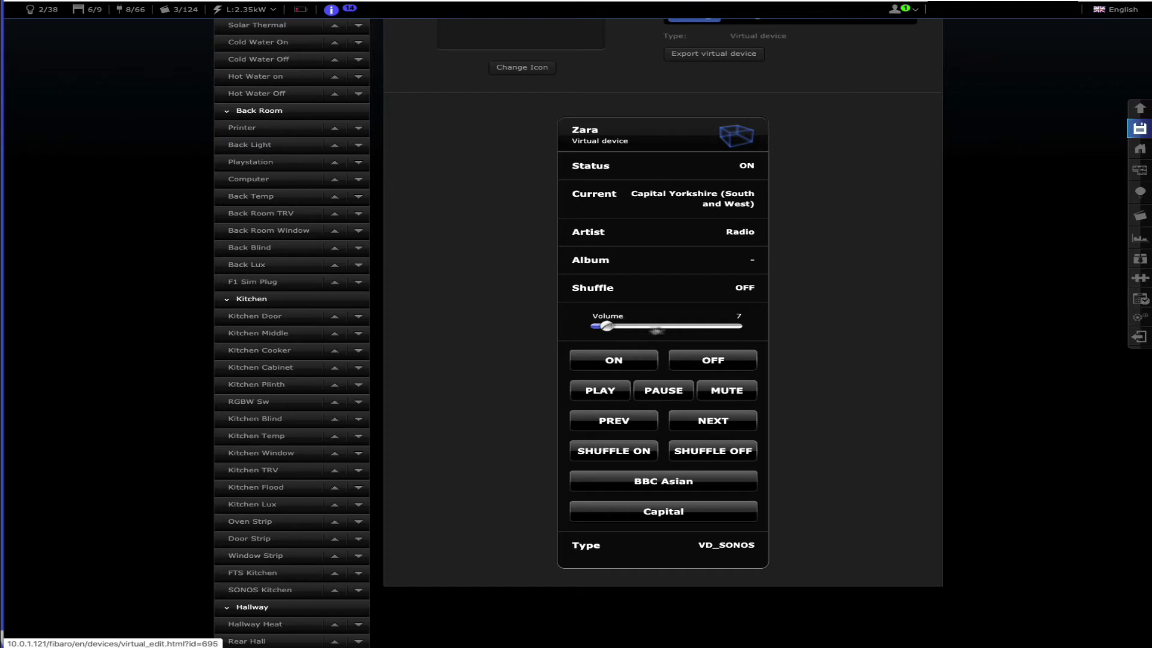
{"action": "left_click", "coordinate": [702, 367]}
{"action": "scroll", "coordinate": [867, 372], "scroll_direction": "up", "scroll_amount": 5}
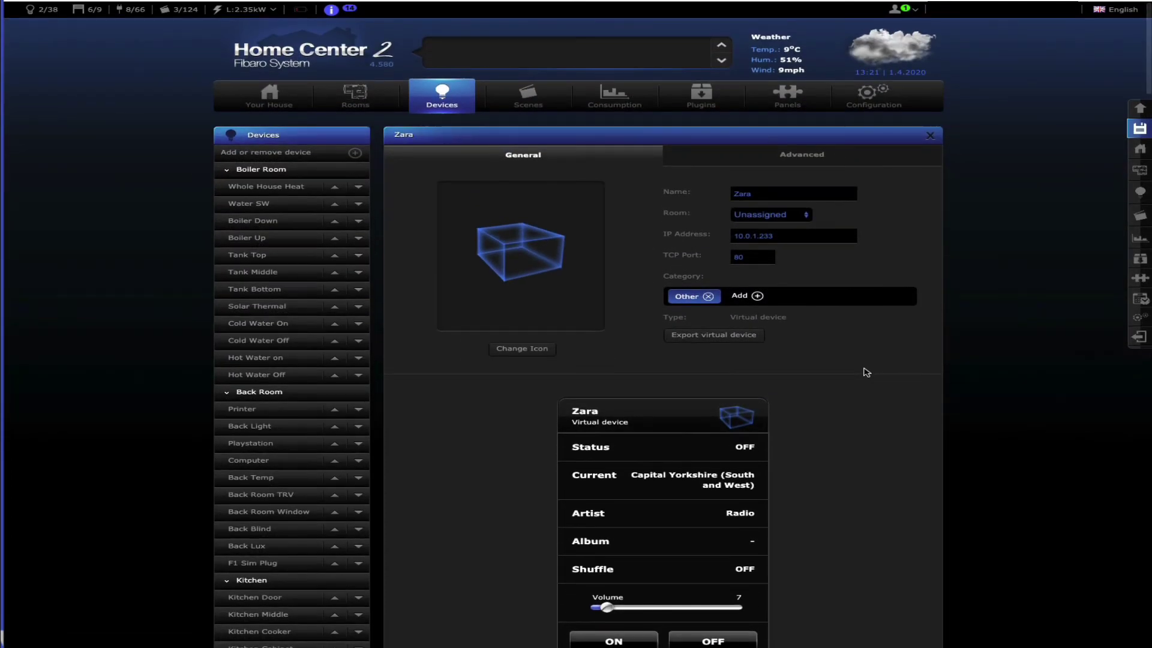
{"action": "scroll", "coordinate": [866, 372], "scroll_direction": "down", "scroll_amount": 5}
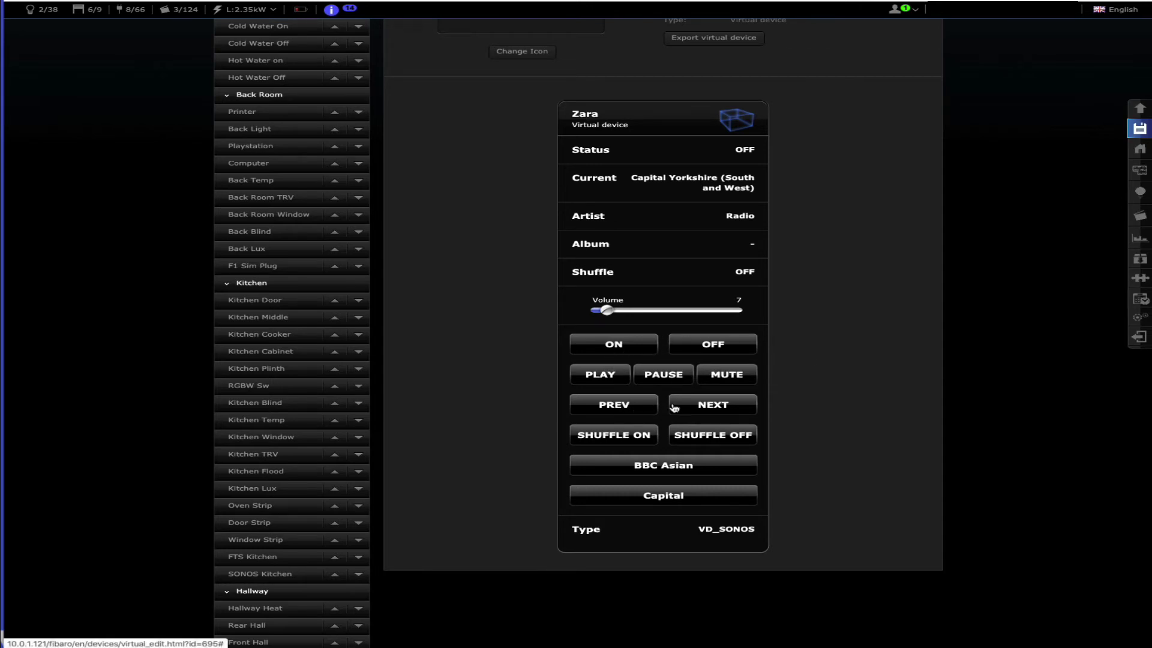
{"action": "scroll", "coordinate": [807, 378], "scroll_direction": "up", "scroll_amount": 4}
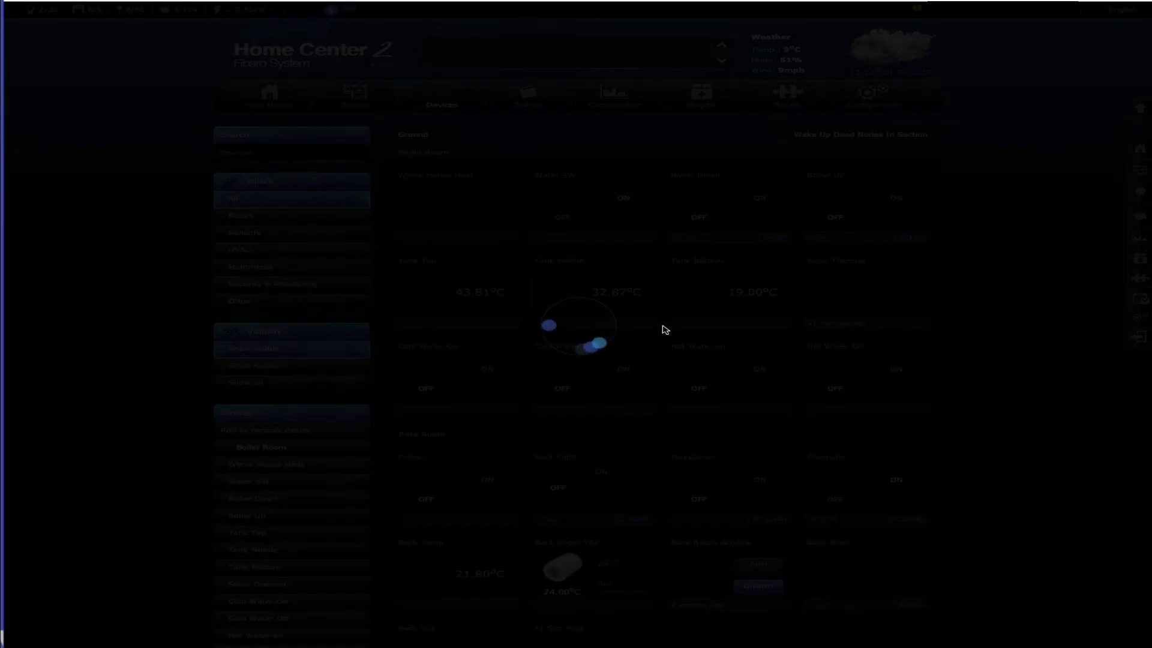
Step: Open the SonosAlertC4BE device in the Unassigned section, run its test announcement, and close its details
{"action": "scroll", "coordinate": [665, 327], "scroll_direction": "down", "scroll_amount": 15}
{"action": "scroll", "coordinate": [665, 324], "scroll_direction": "down", "scroll_amount": 15}
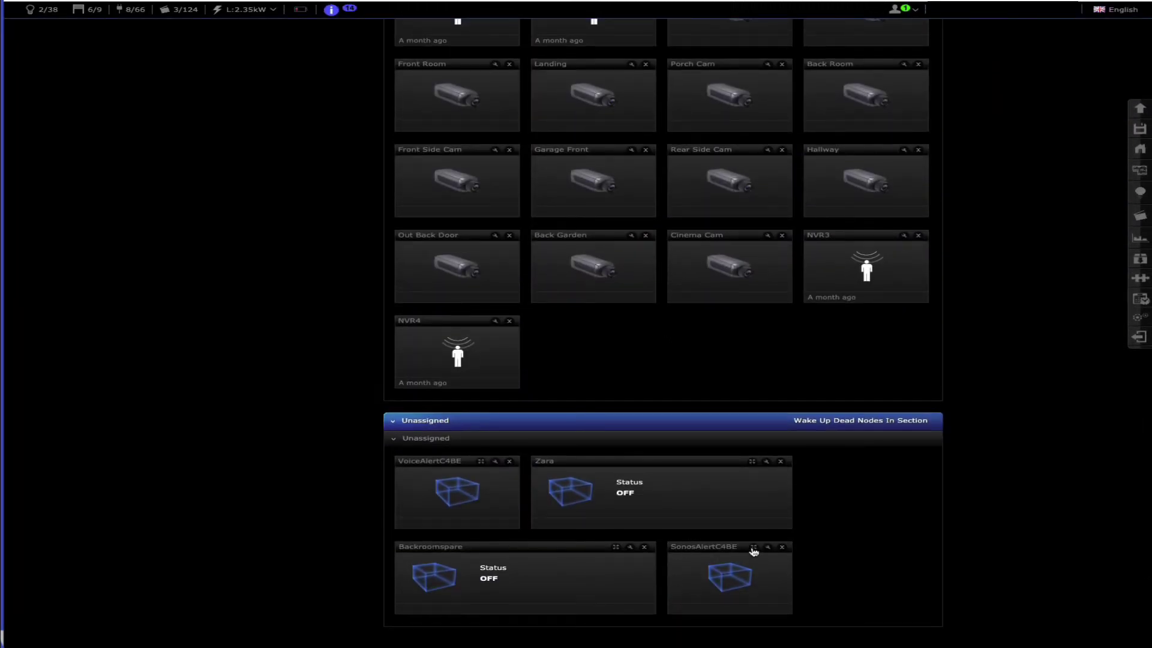
{"action": "left_click", "coordinate": [753, 548]}
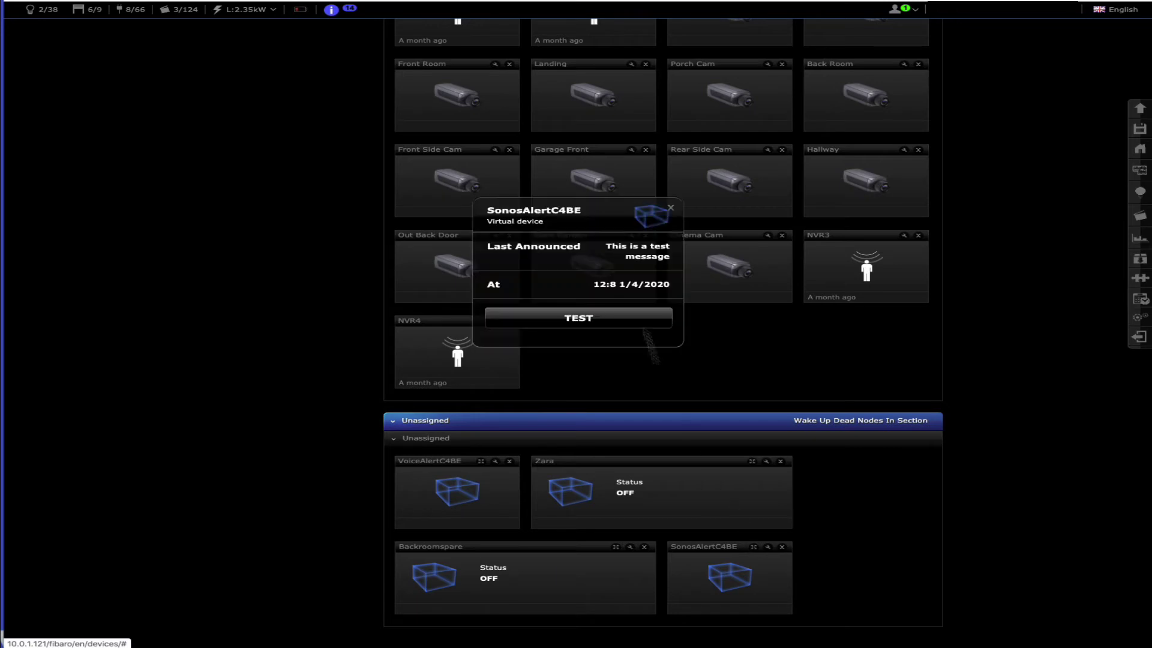
{"action": "left_click", "coordinate": [577, 329]}
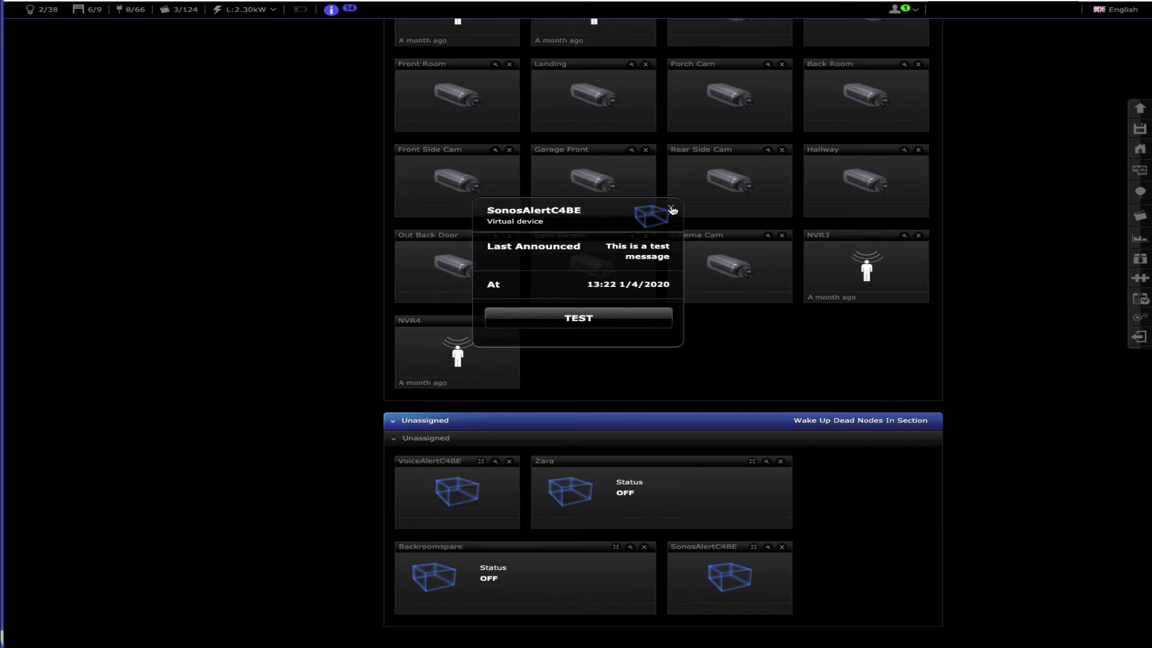
{"action": "left_click", "coordinate": [672, 208]}
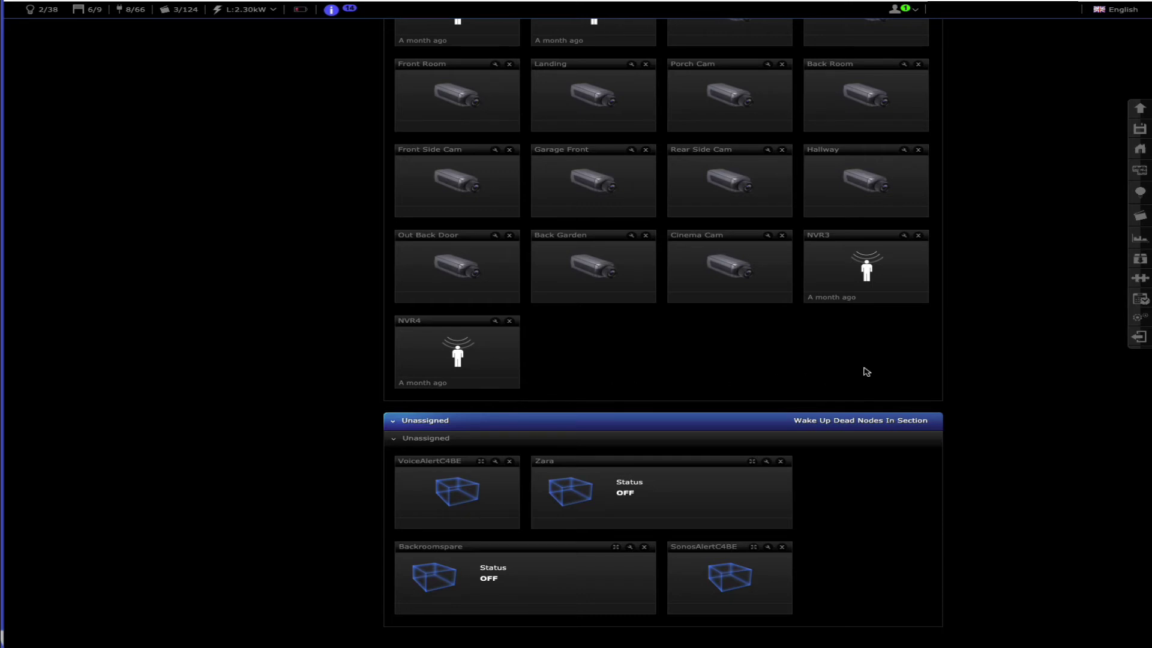
{"action": "scroll", "coordinate": [866, 372], "scroll_direction": "up", "scroll_amount": 2}
{"action": "scroll", "coordinate": [867, 372], "scroll_direction": "up", "scroll_amount": 4}
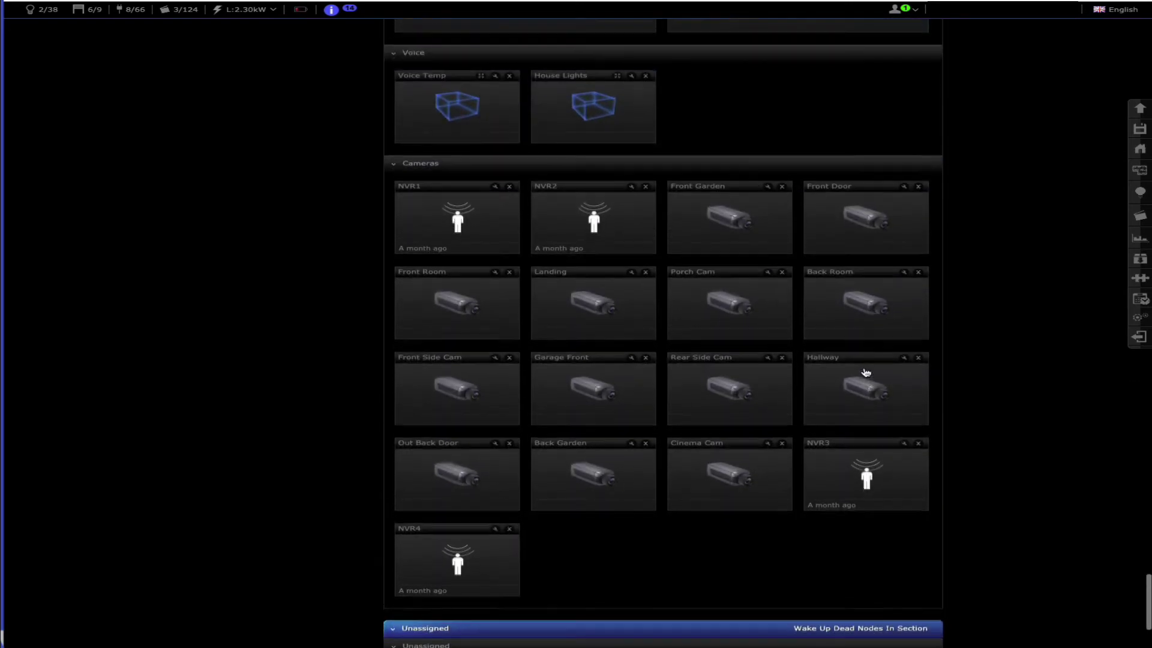
{"action": "scroll", "coordinate": [866, 372], "scroll_direction": "down", "scroll_amount": 5}
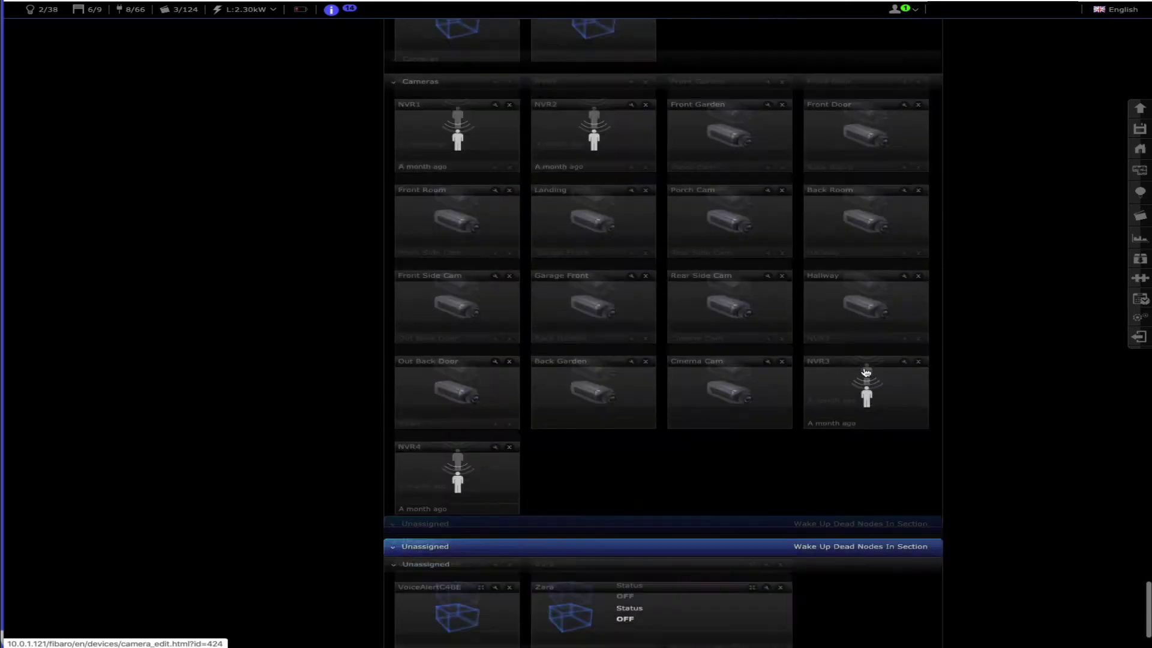